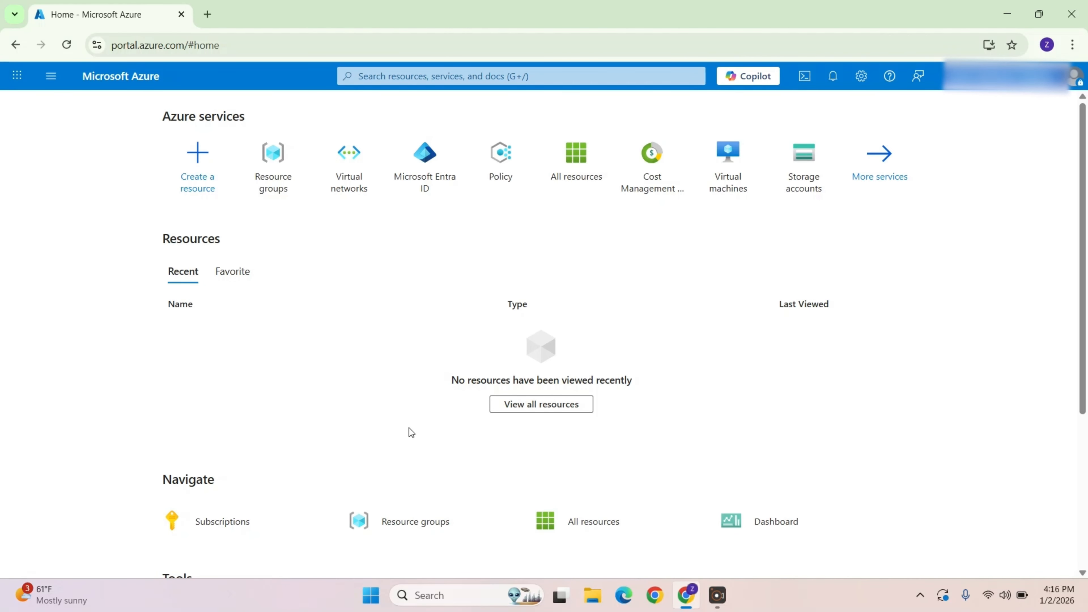
Step: Open the Virtual machines service by searching the portal for virtual
left_click(413, 72)
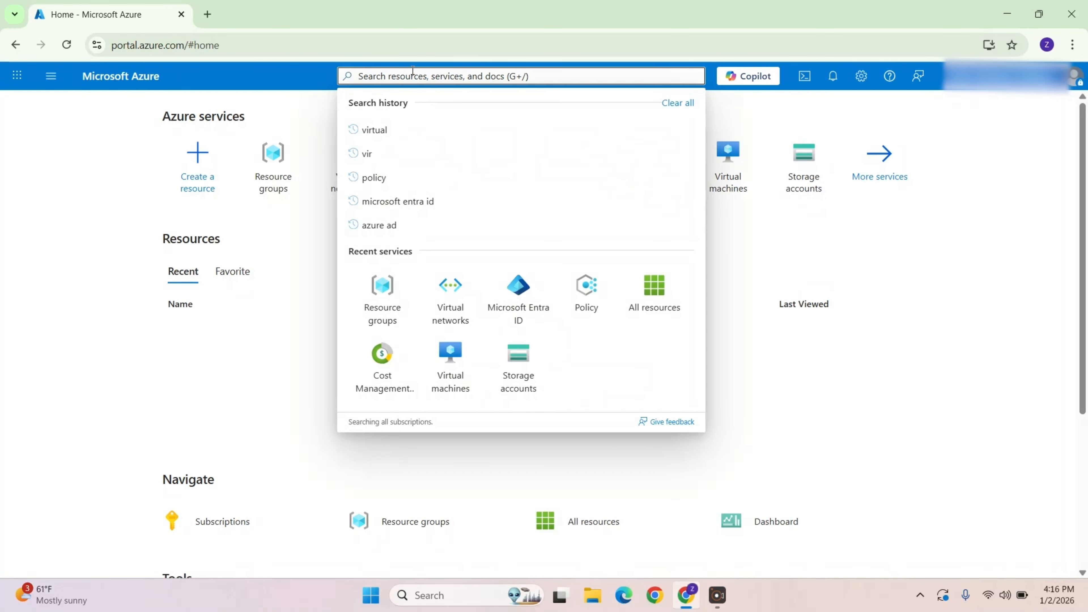
type("virtual")
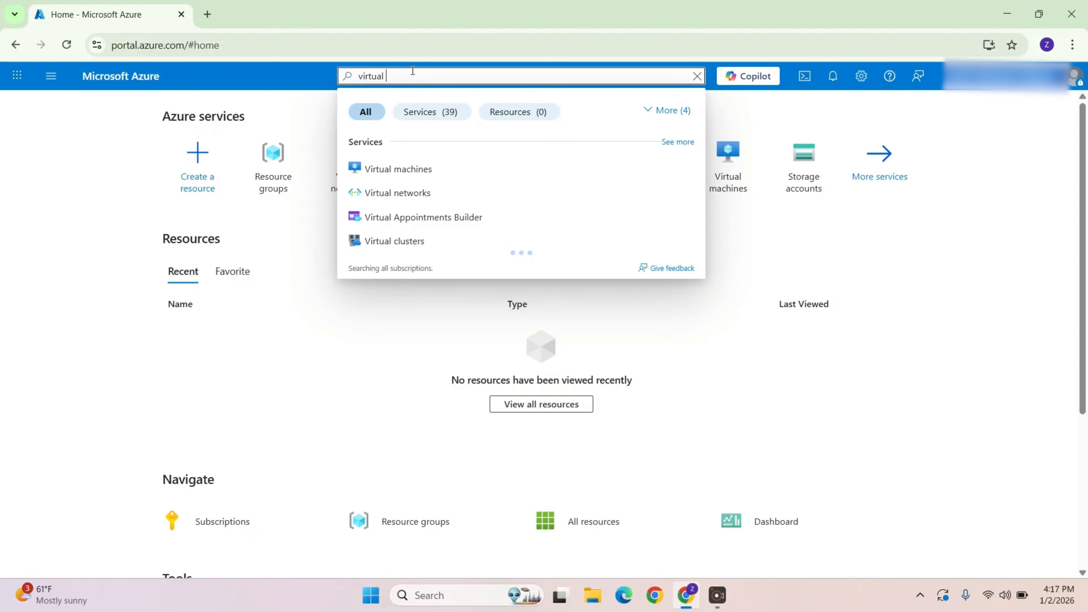
left_click(476, 171)
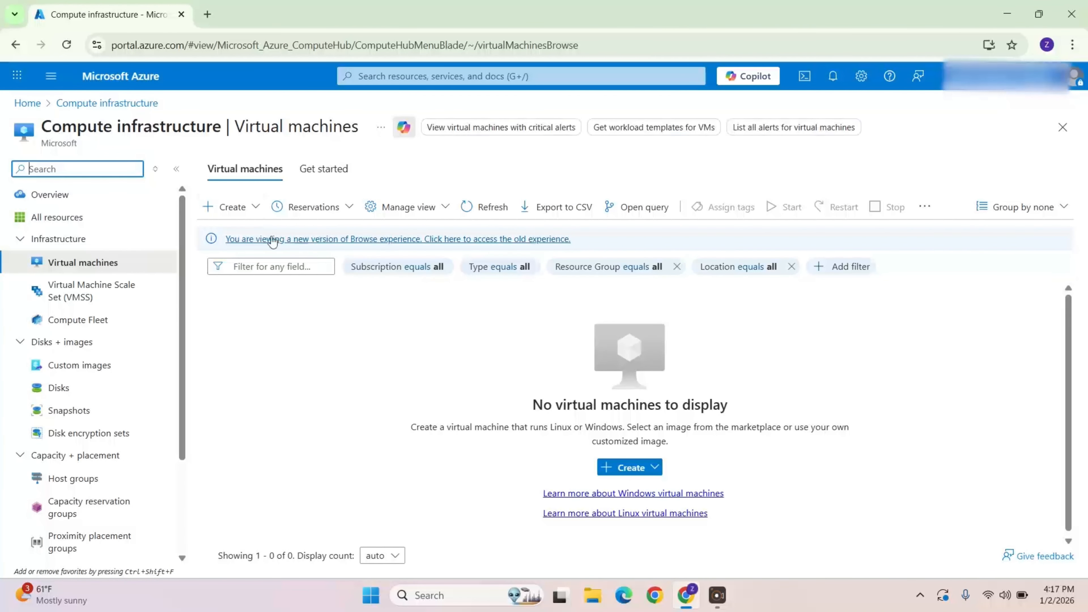
Step: Start creating a new virtual machine and choose the TEST resource group
left_click(229, 206)
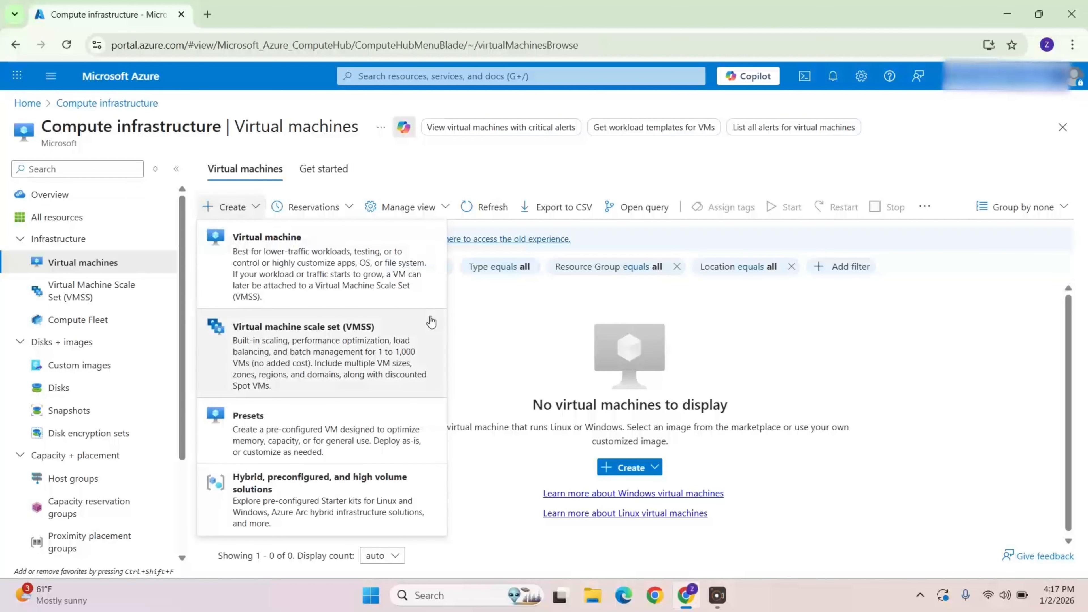
left_click(325, 276)
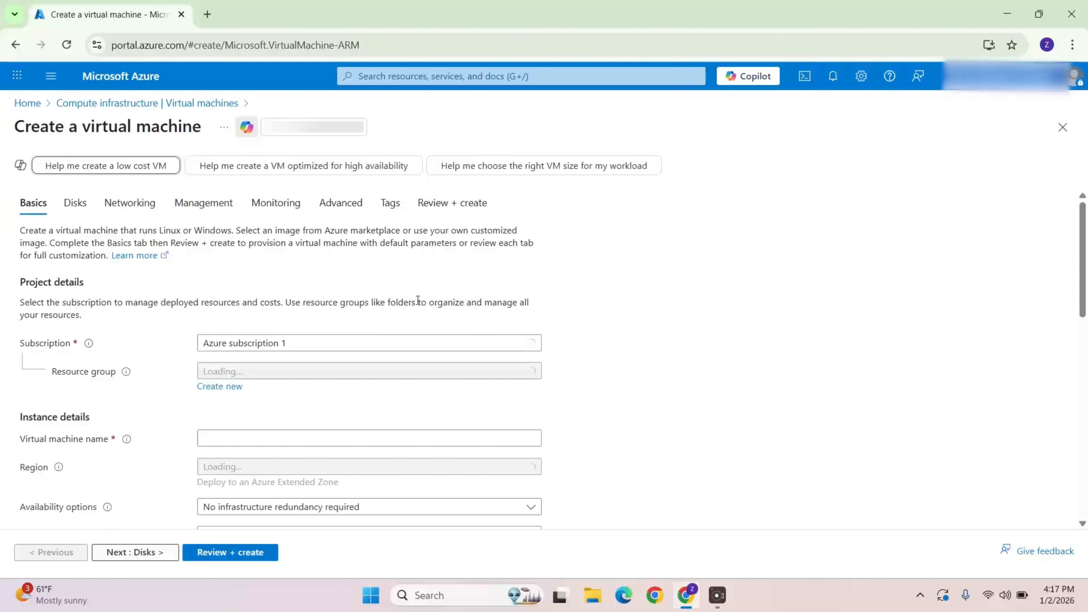
scroll(545, 318, "down", 1)
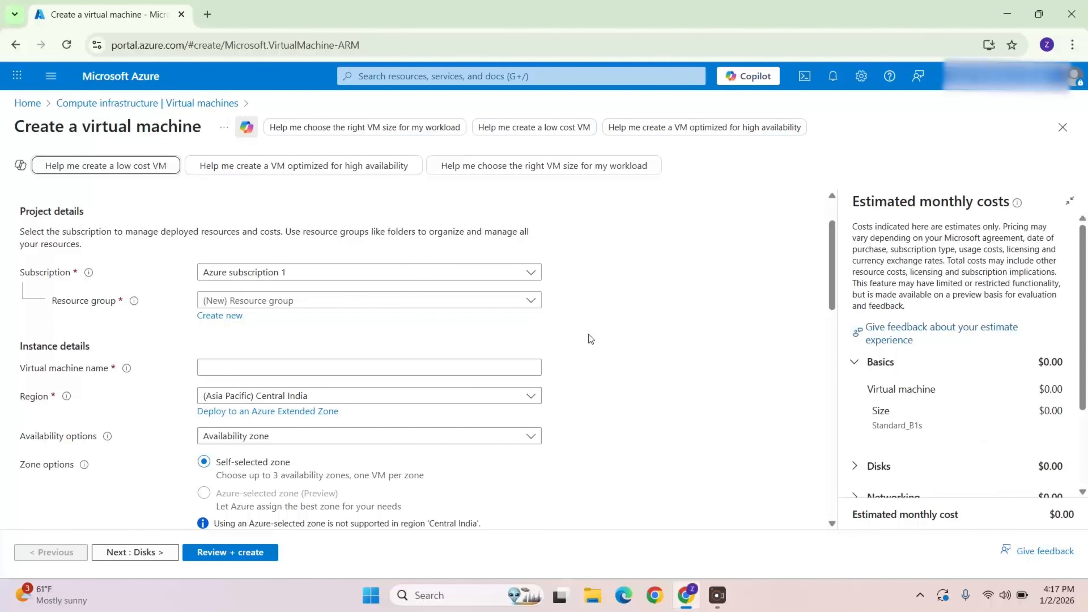
left_click(530, 303)
left_click(428, 363)
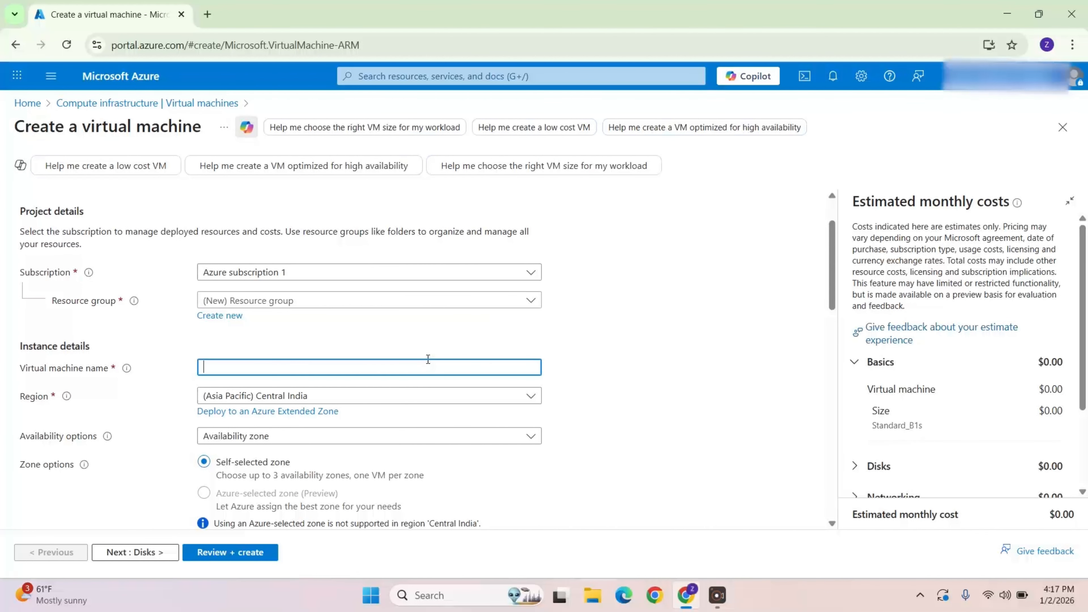
left_click(427, 303)
left_click(448, 347)
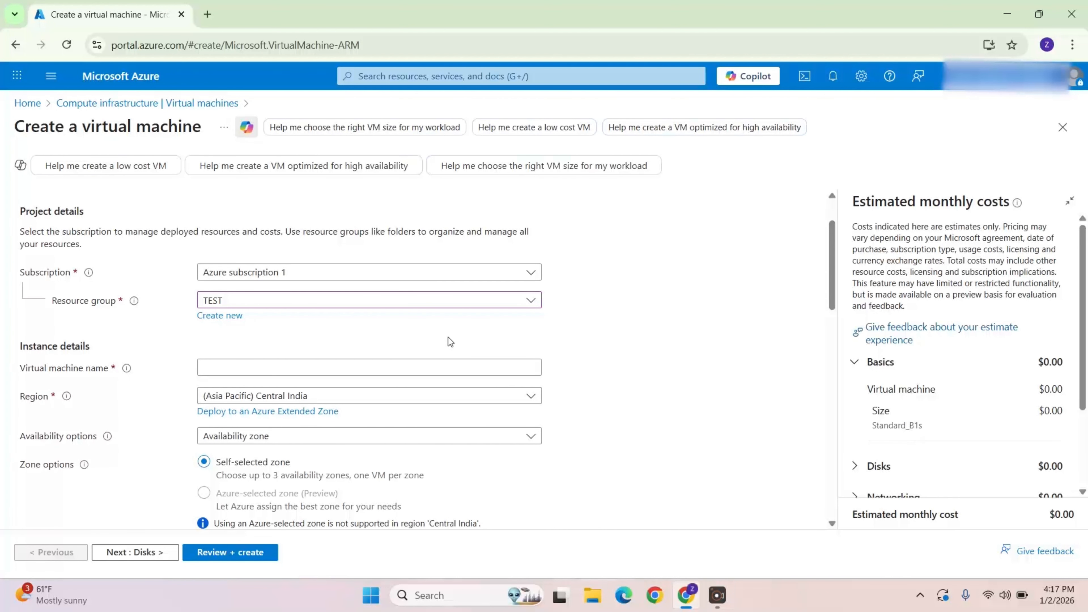
Step: Name the virtual machine Demo-VM01
left_click(347, 363)
type("Demo-")
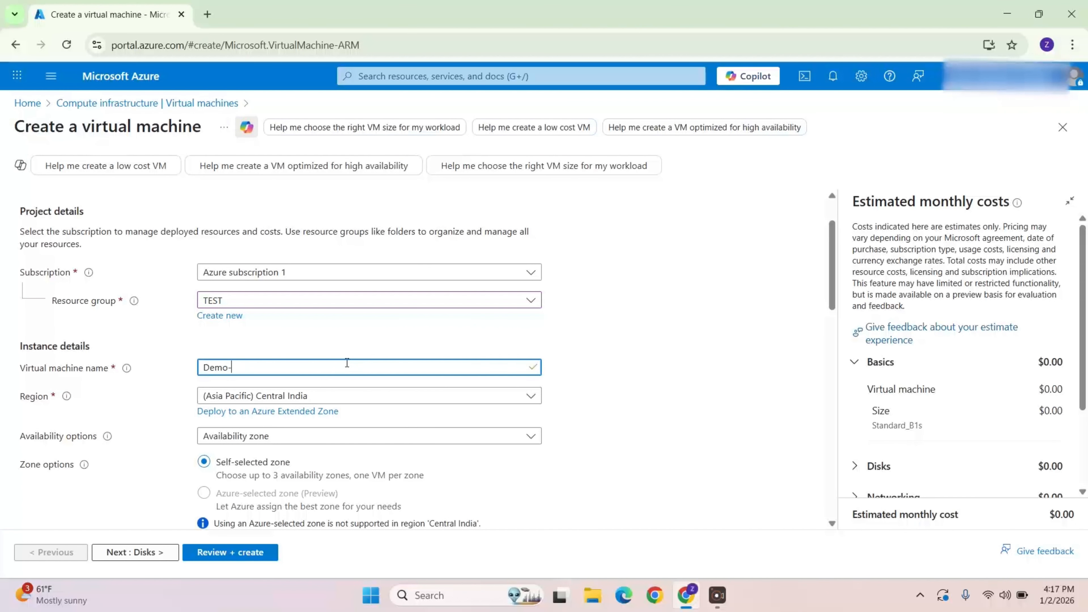
type("VM01")
left_click(636, 411)
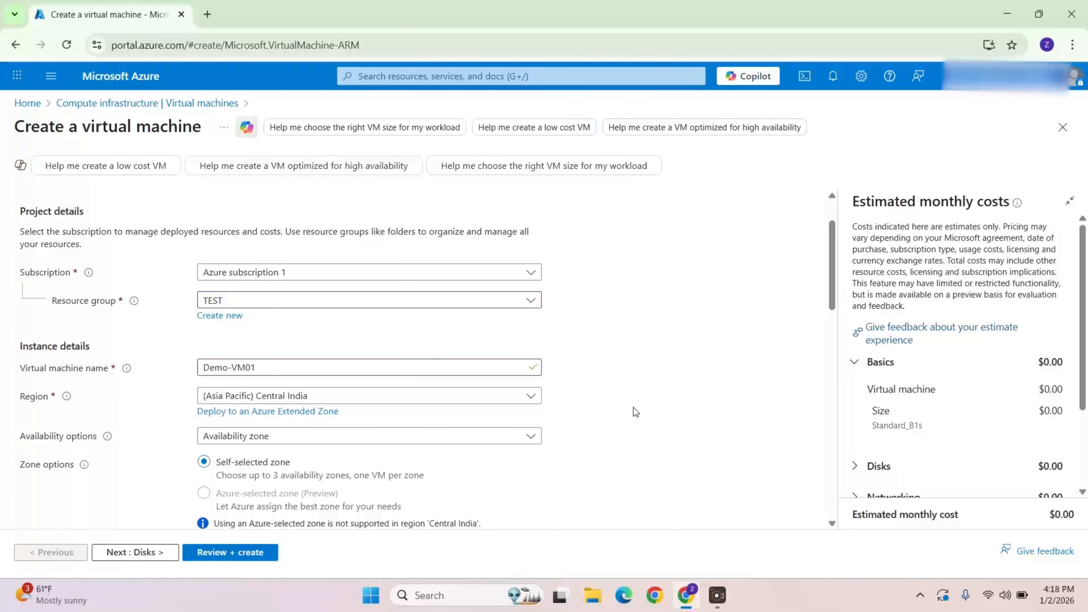
Step: Set the administrator account username to azureadmin
scroll(368, 407, "down", 7)
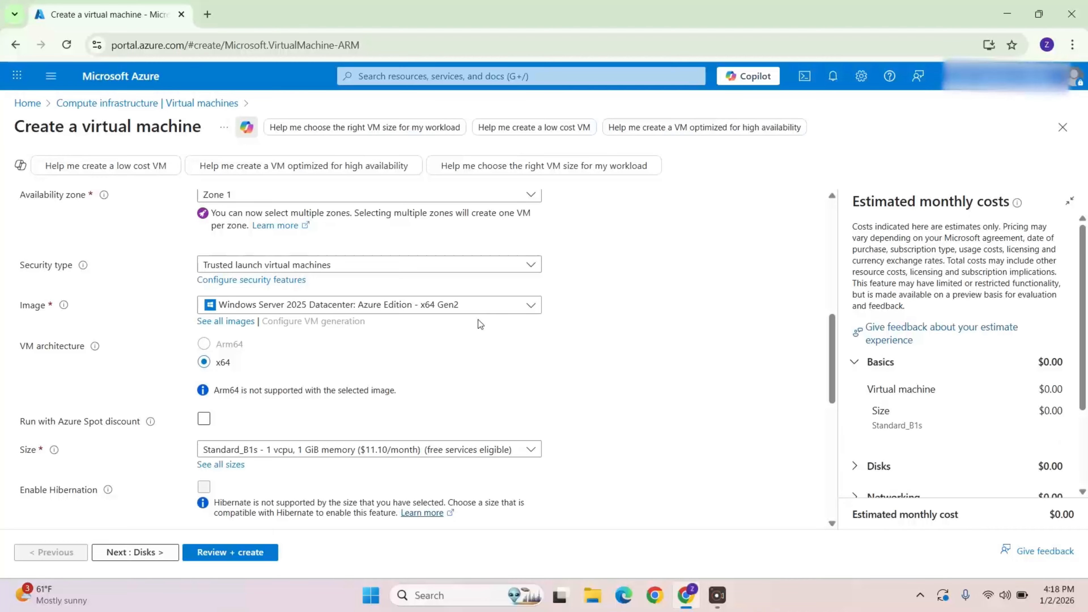
scroll(401, 370, "down", 3)
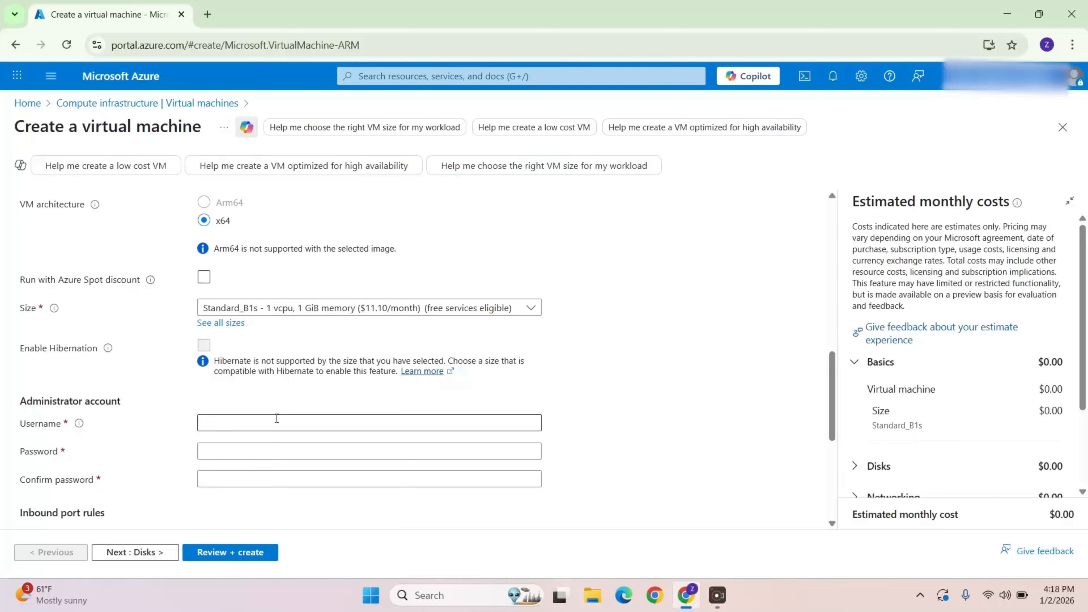
left_click(277, 418)
type("azureadmin")
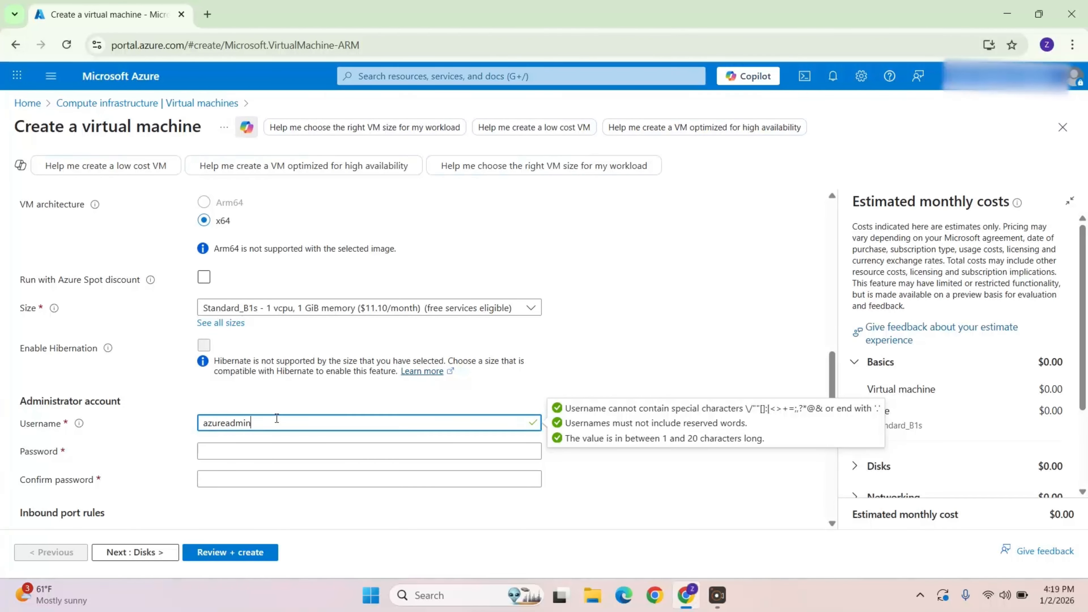
Step: Enter the administrator password and repeat it in the confirm password field
key("Tab")
type("••••••••••")
key("BackSpace")
key("BackSpace")
key("BackSpace")
key("BackSpace")
key("BackSpace")
key("BackSpace")
key("BackSpace")
key("BackSpace")
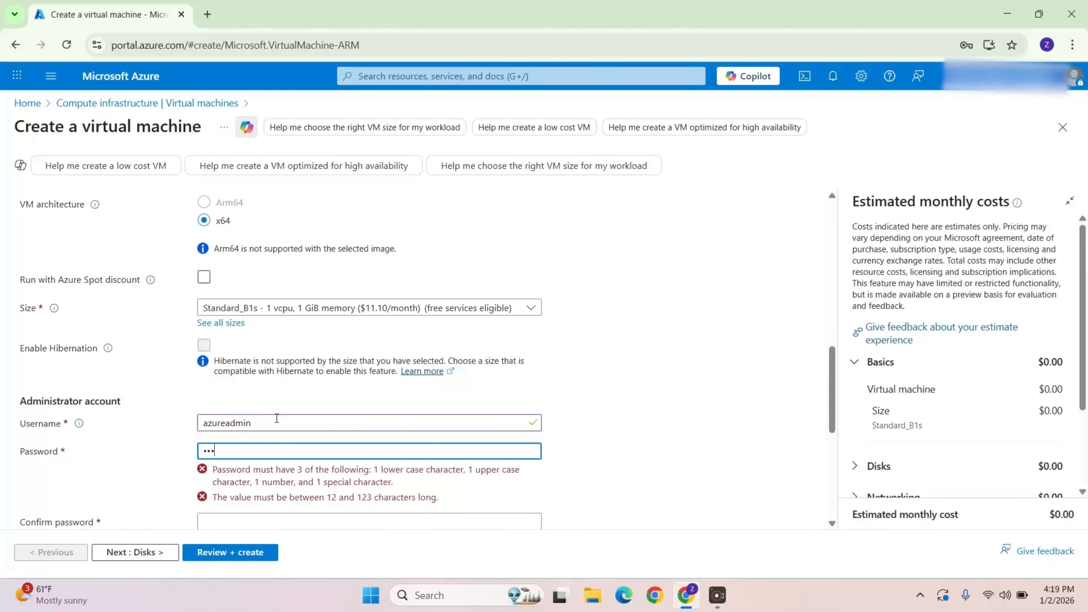
type("••••")
key("BackSpace")
key("BackSpace")
key("BackSpace")
key("BackSpace")
key("BackSpace")
key("BackSpace")
type("••••••••••••••")
key("Tab")
type("••••••••••••••")
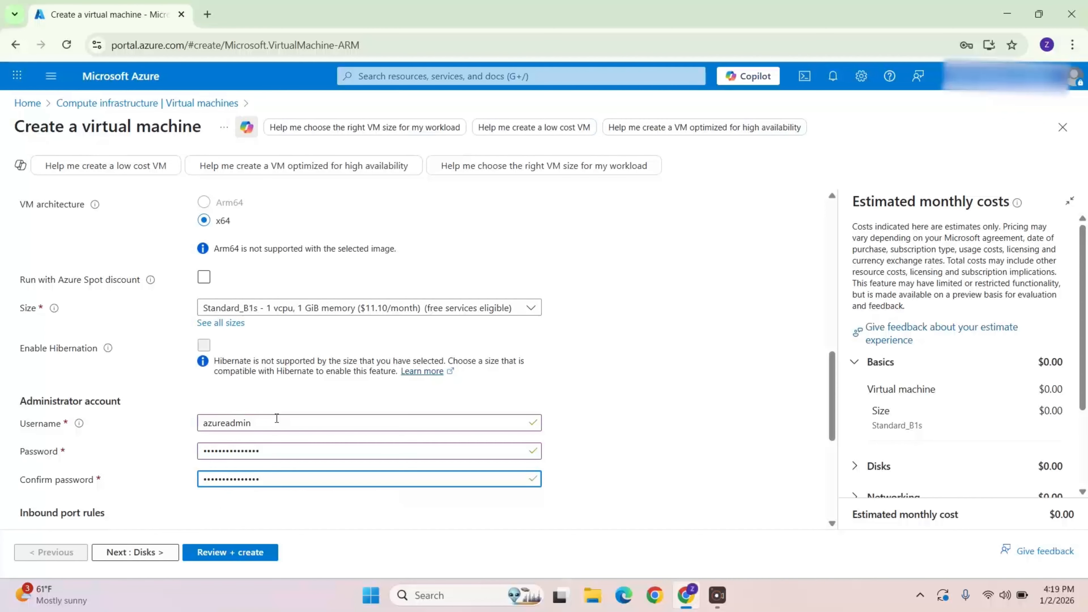
Step: Move to the Disks tab and set the OS disk type to Standard SSD (locally-redundant storage)
scroll(273, 422, "down", 3)
left_click(145, 552)
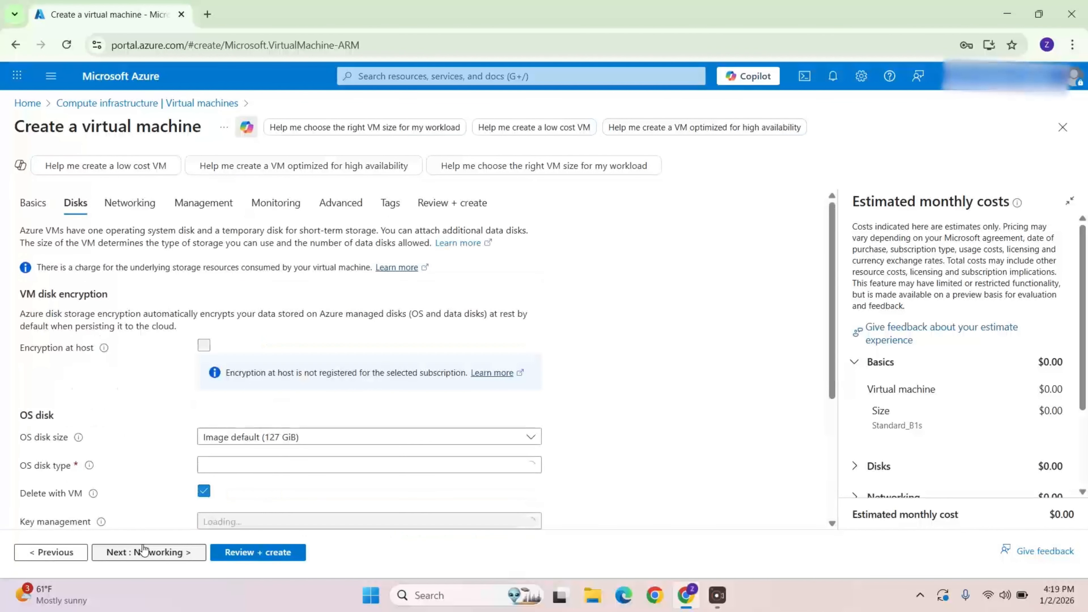
scroll(437, 373, "down", 1)
left_click(433, 394)
left_click(414, 224)
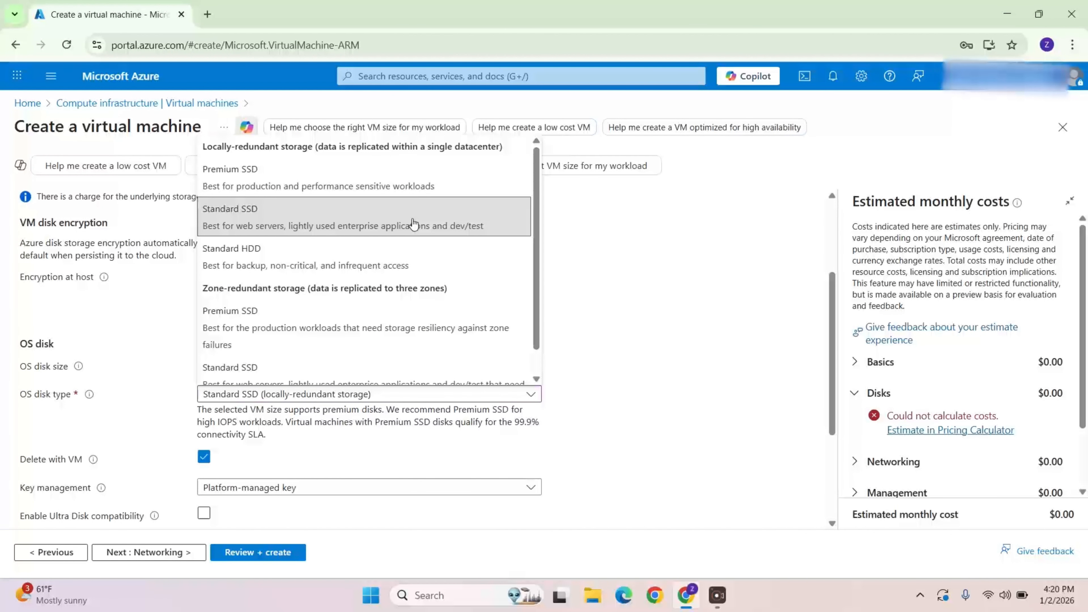
left_click(560, 364)
Step: Open the Networking tab and review the network interface and inbound port settings
left_click(171, 557)
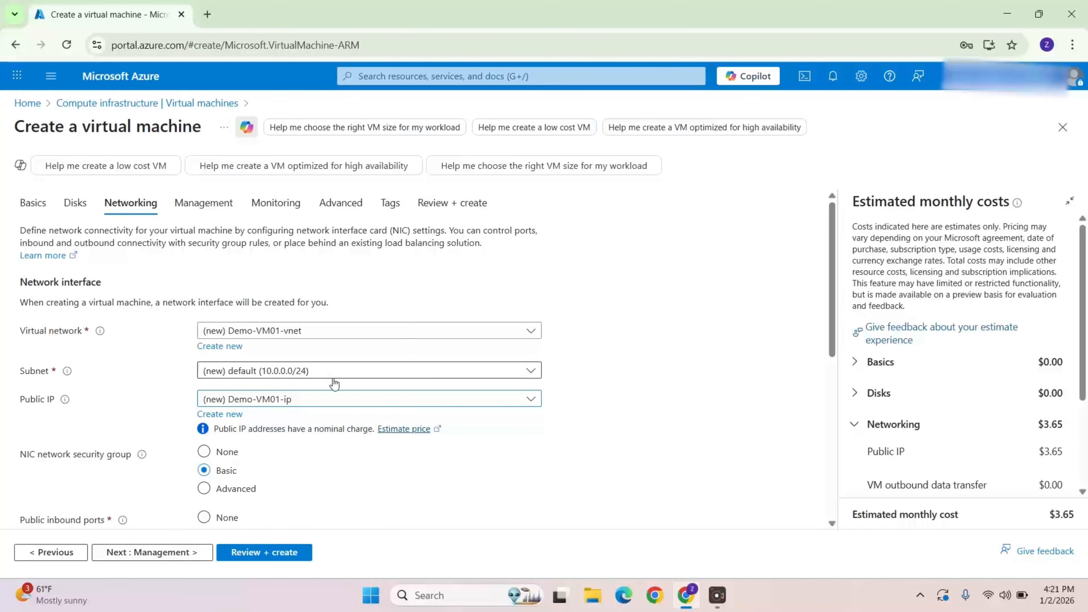
scroll(316, 430, "down", 2)
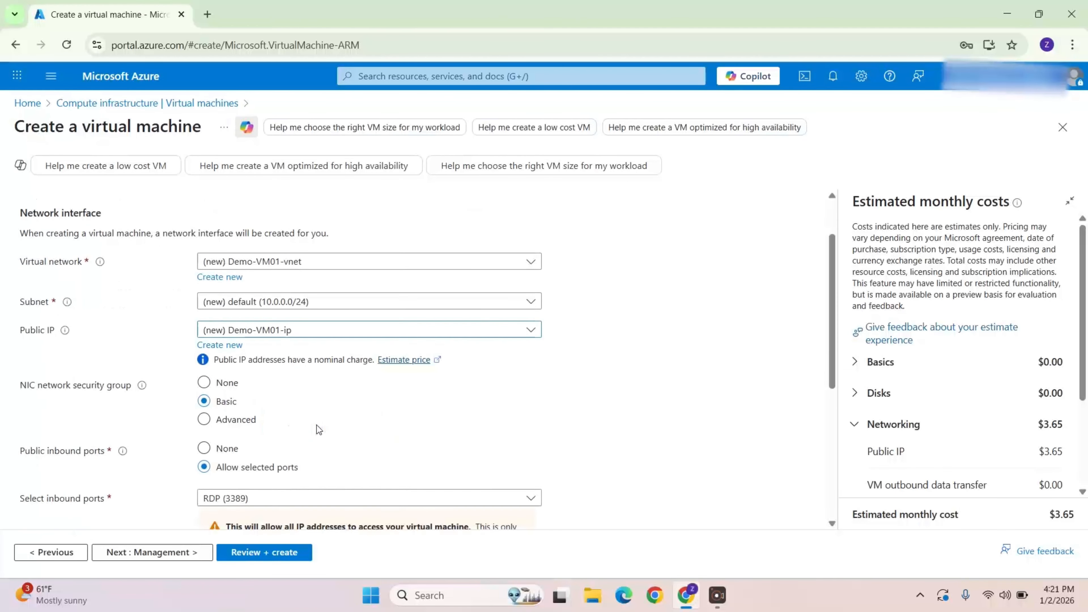
scroll(352, 400, "down", 2)
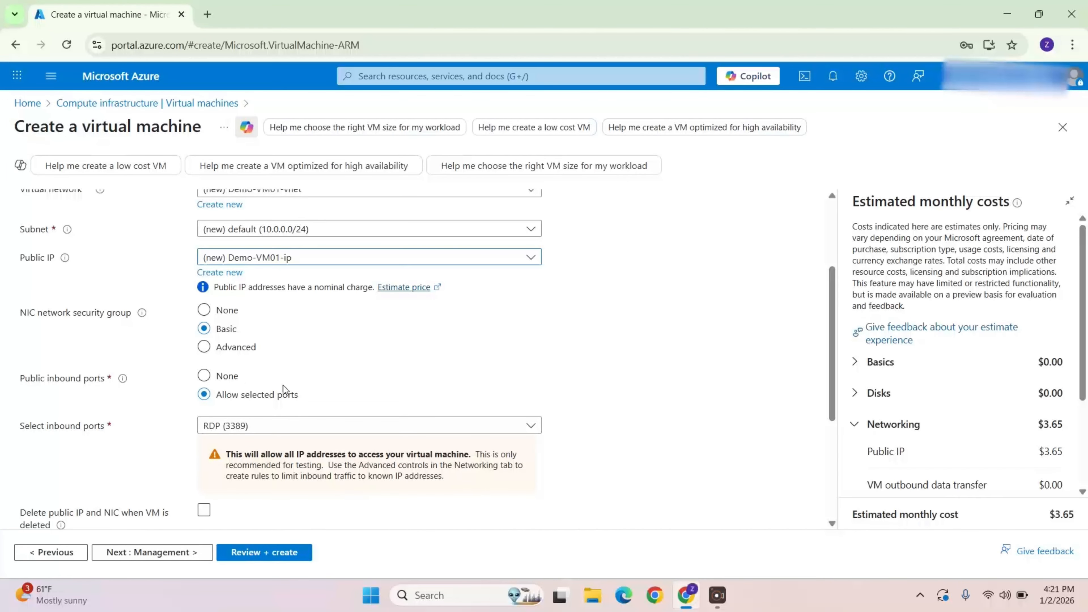
scroll(314, 412, "down", 2)
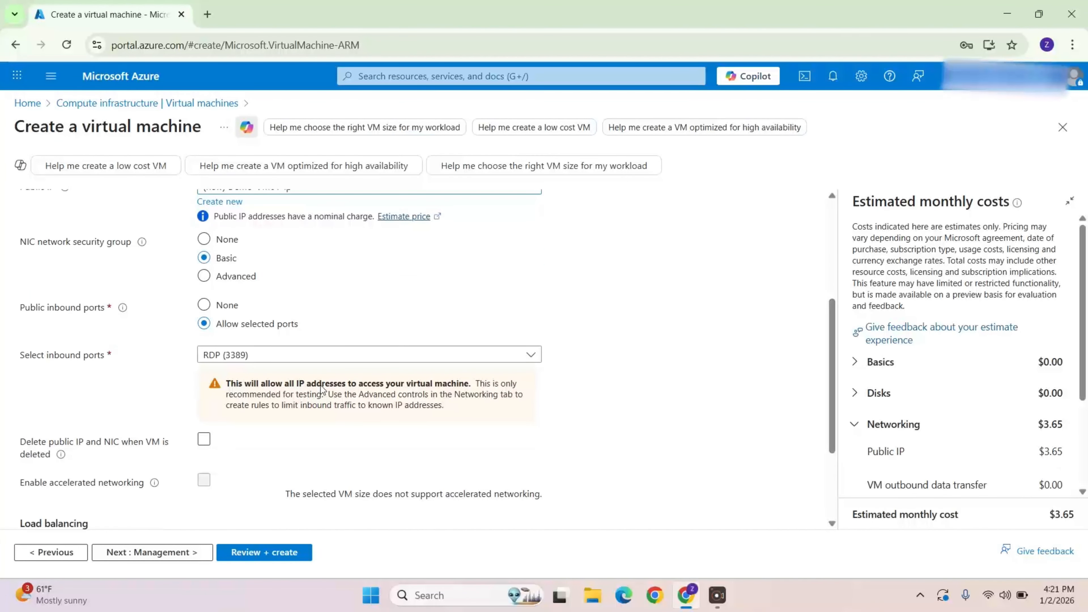
scroll(323, 388, "down", 2)
left_click(318, 379)
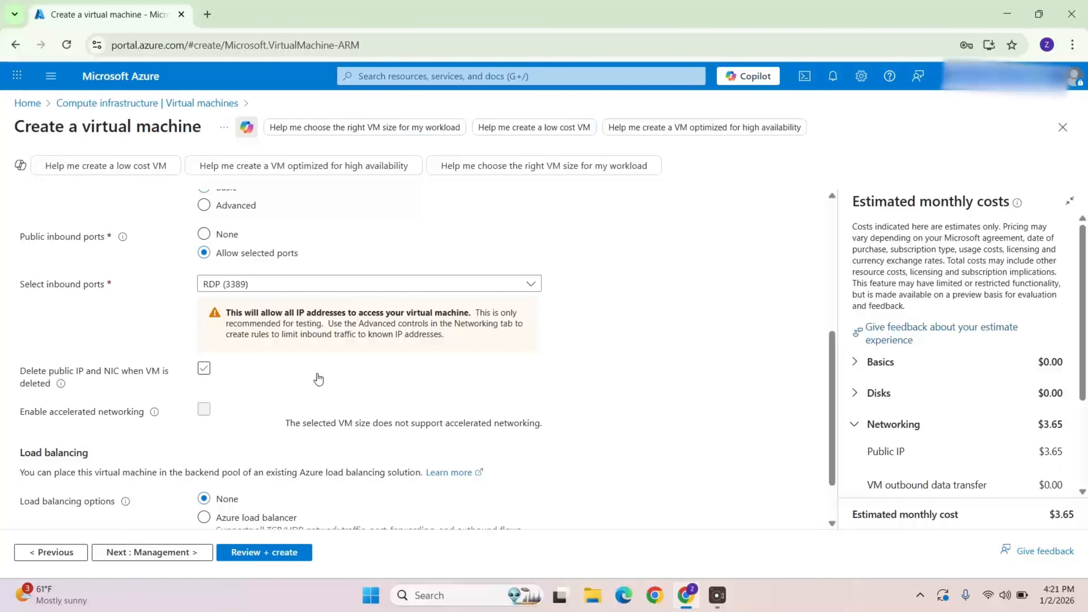
left_click(318, 379)
scroll(302, 391, "down", 2)
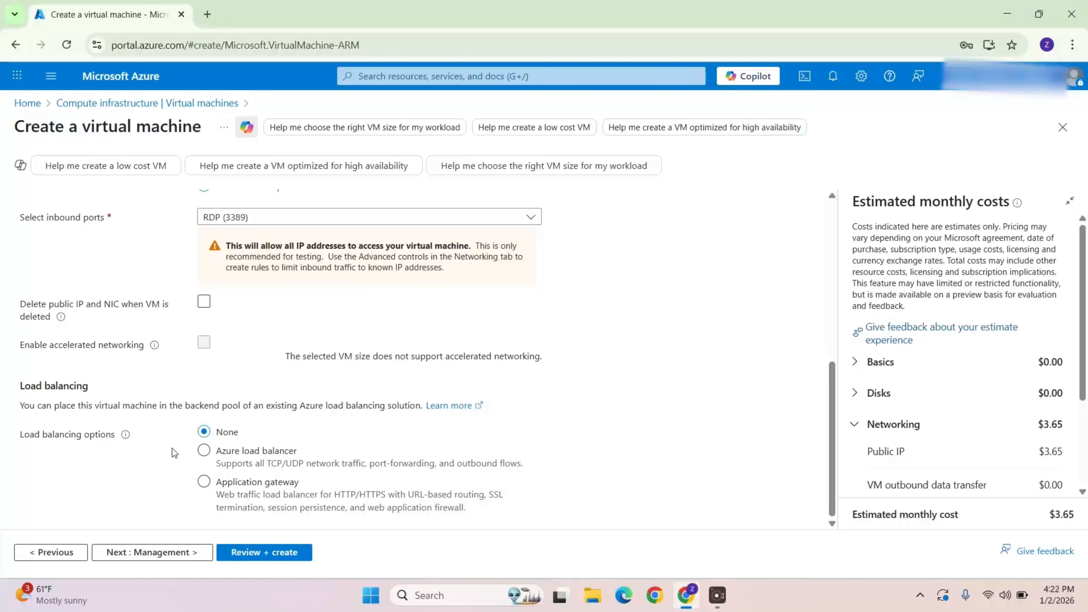
Step: Proceed through the Management tab to Review + create and create the virtual machine
left_click(134, 553)
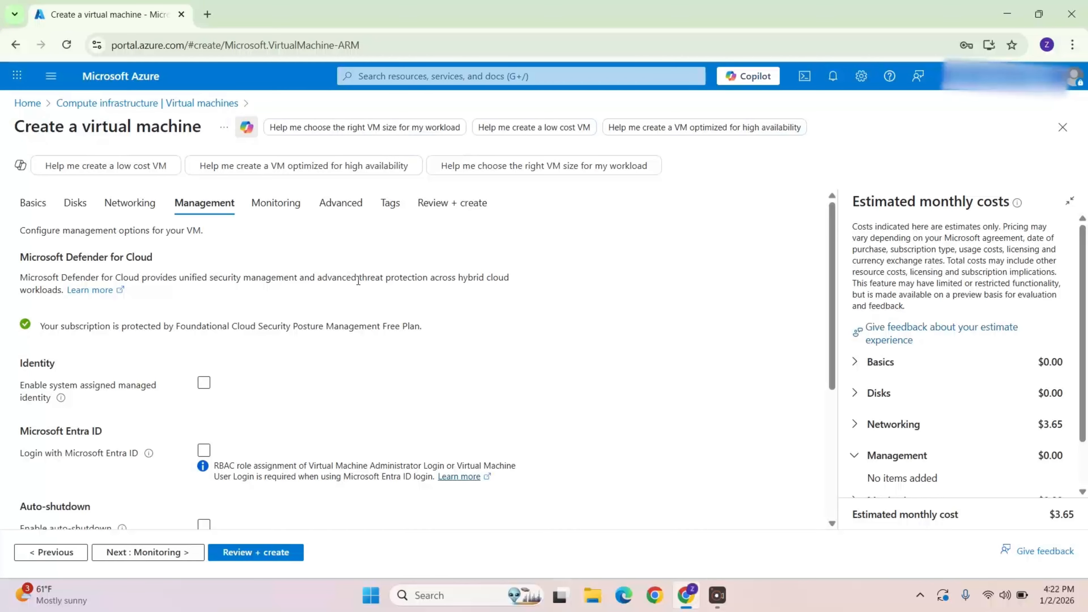
scroll(381, 356, "down", 5)
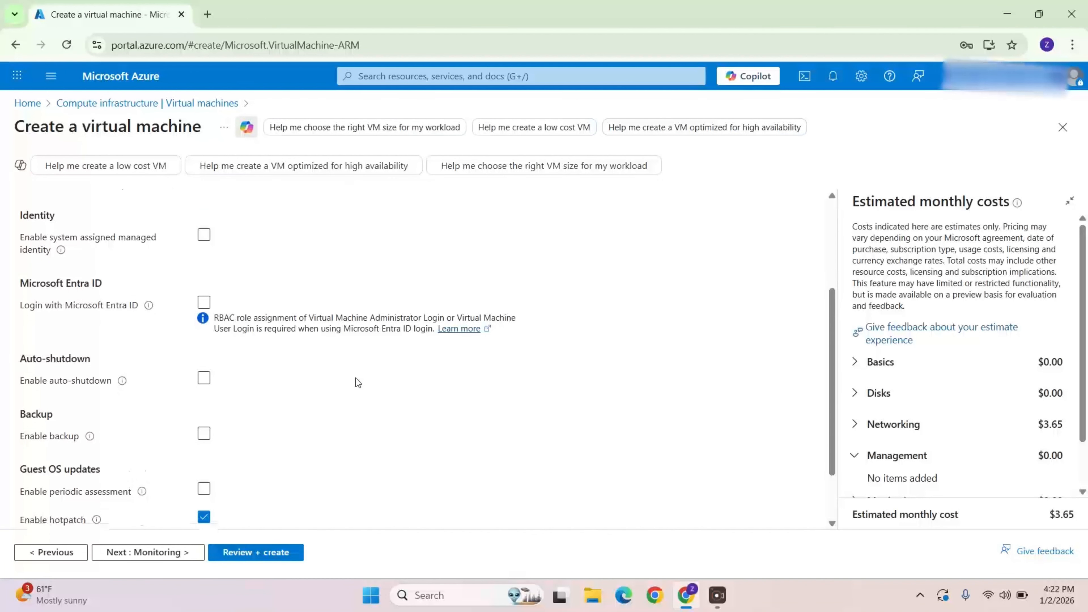
left_click(259, 553)
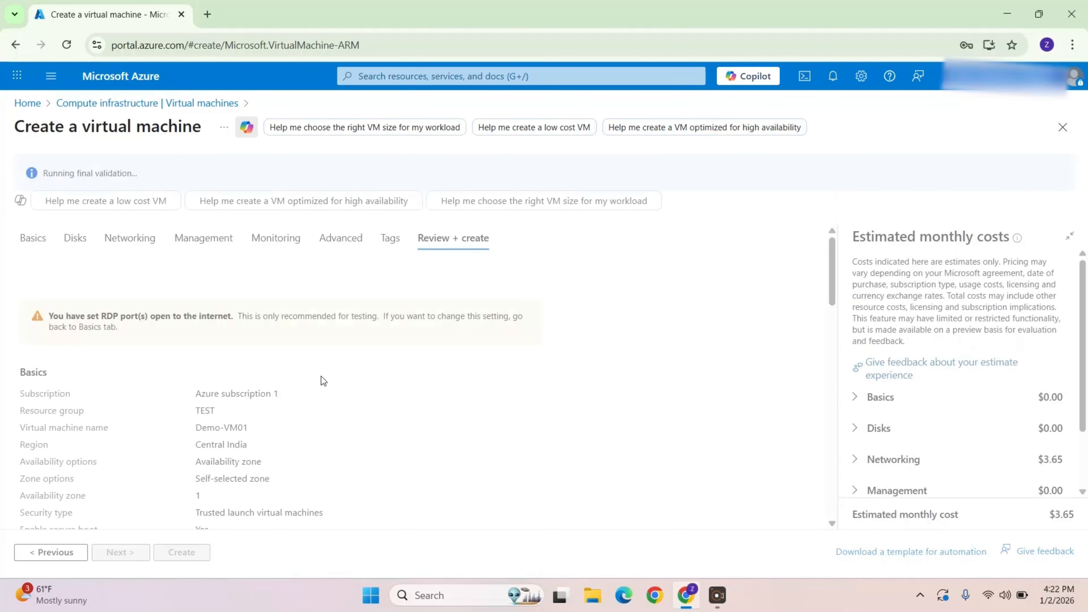
scroll(375, 392, "down", 5)
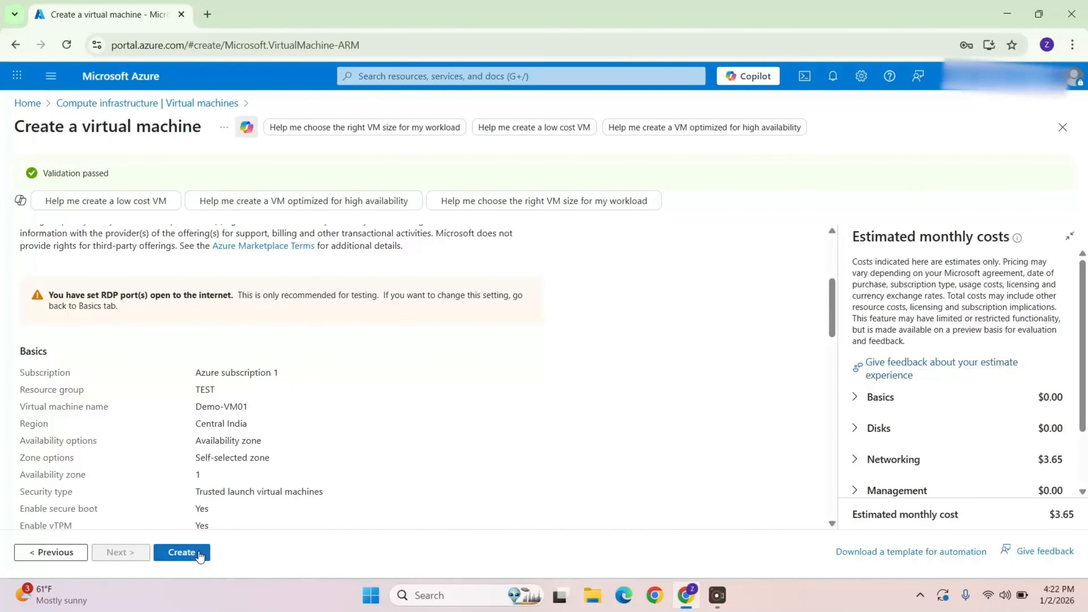
left_click(200, 555)
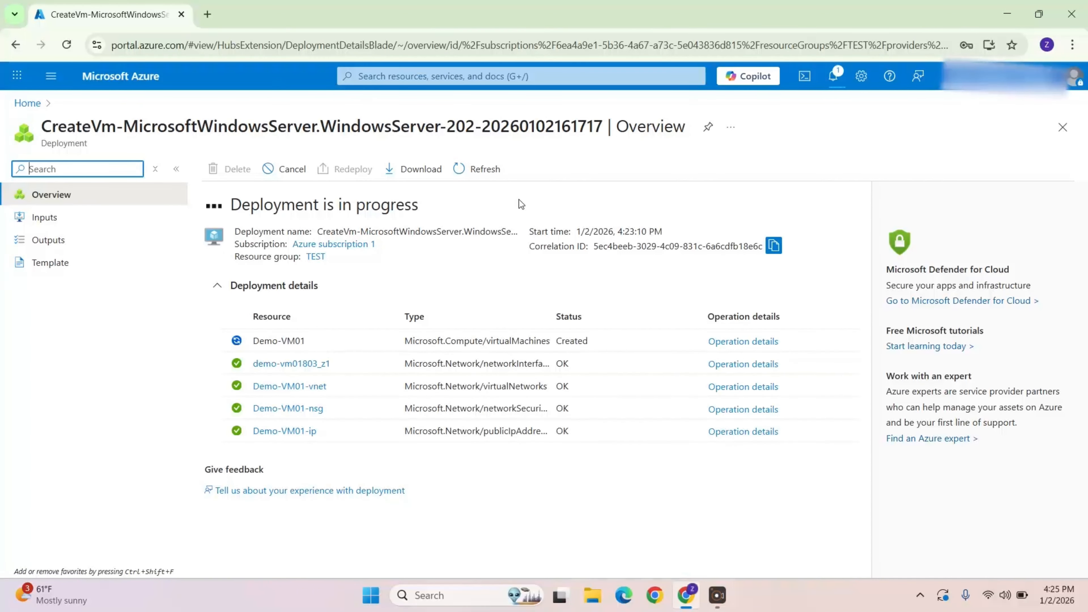
Step: Open the Demo-VM01 virtual machine from the Virtual machines list after deployment
left_click(266, 300)
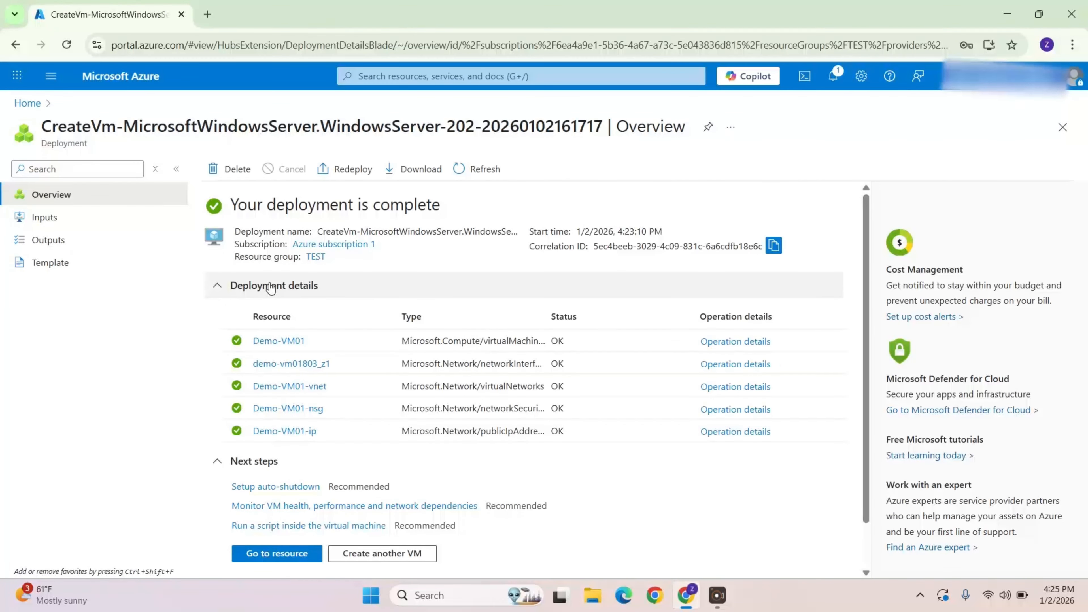
left_click(267, 296)
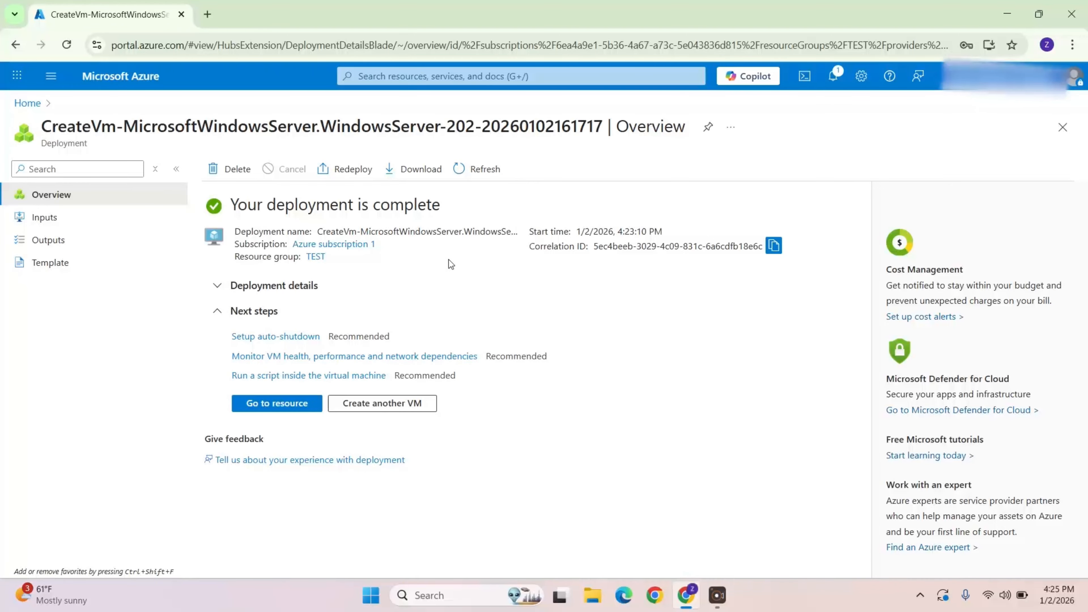
left_click(379, 76)
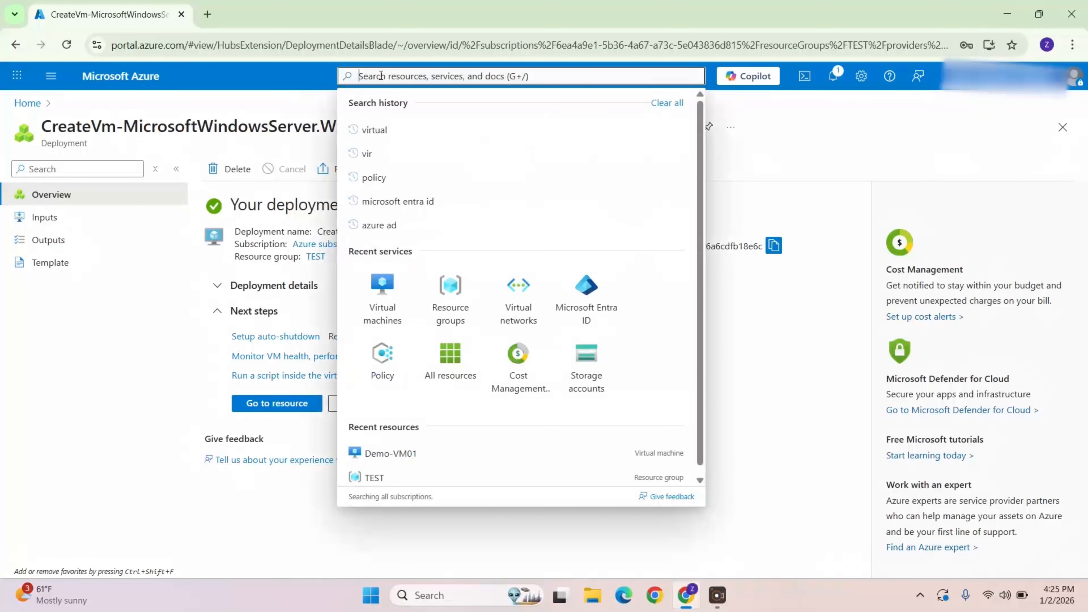
left_click(388, 298)
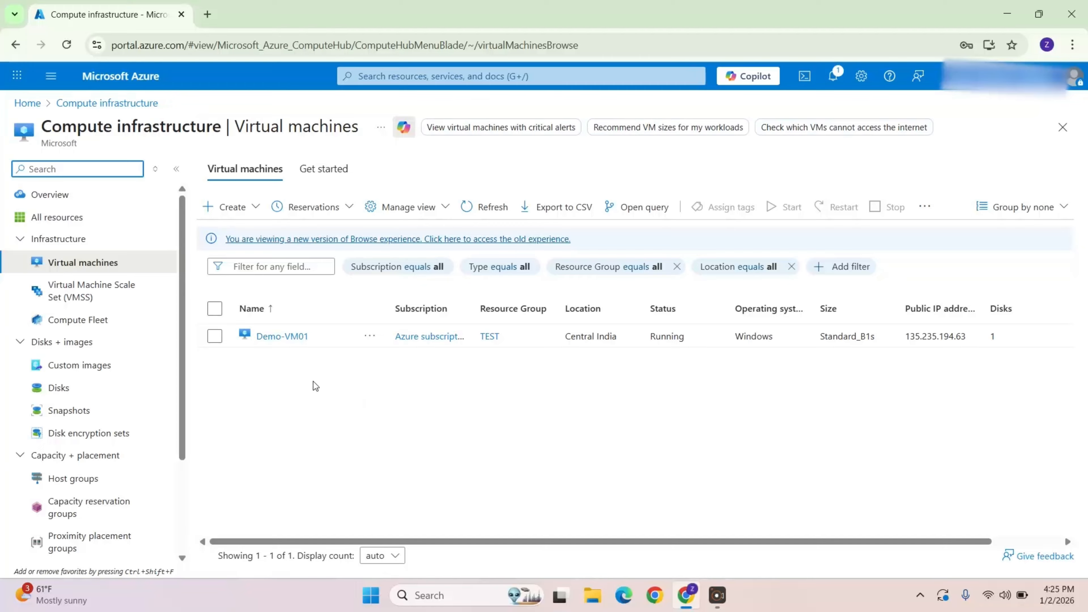
left_click(285, 338)
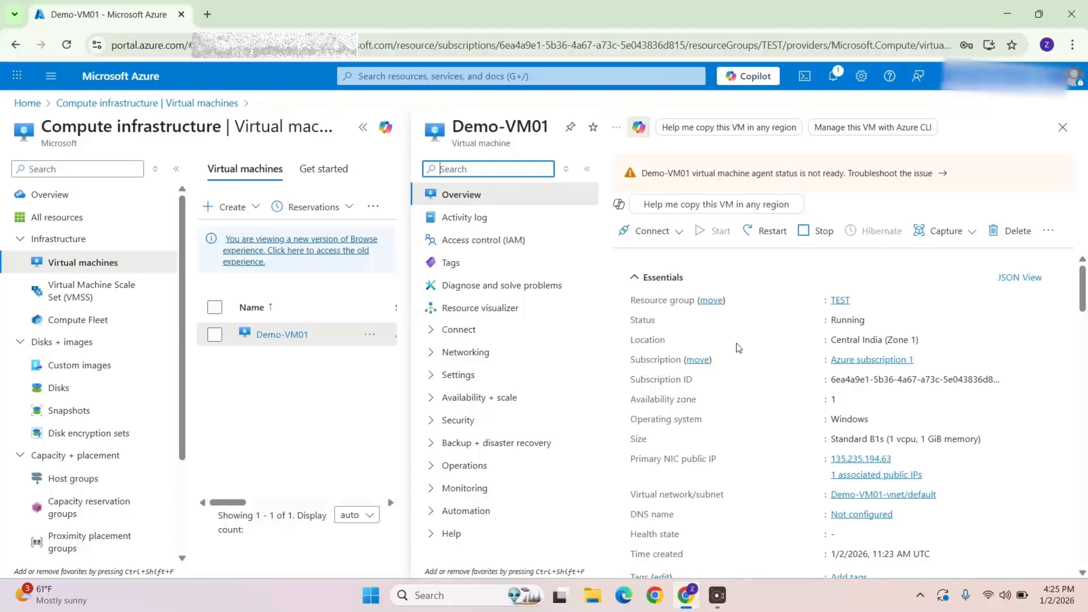
Step: Open the VM's Connect page and download the RDP file
left_click(653, 230)
left_click(635, 255)
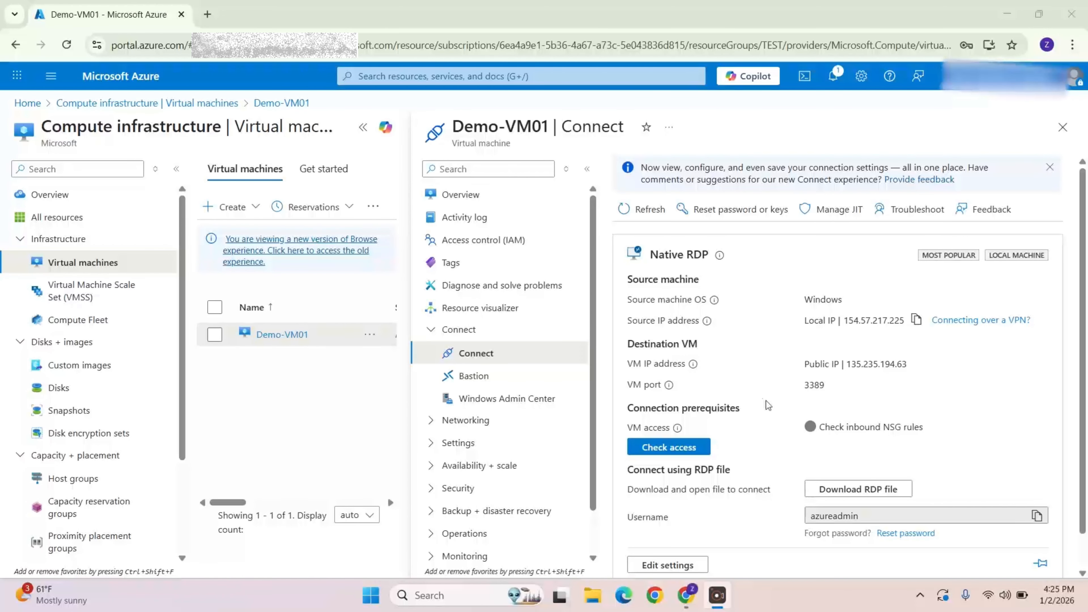
left_click(827, 493)
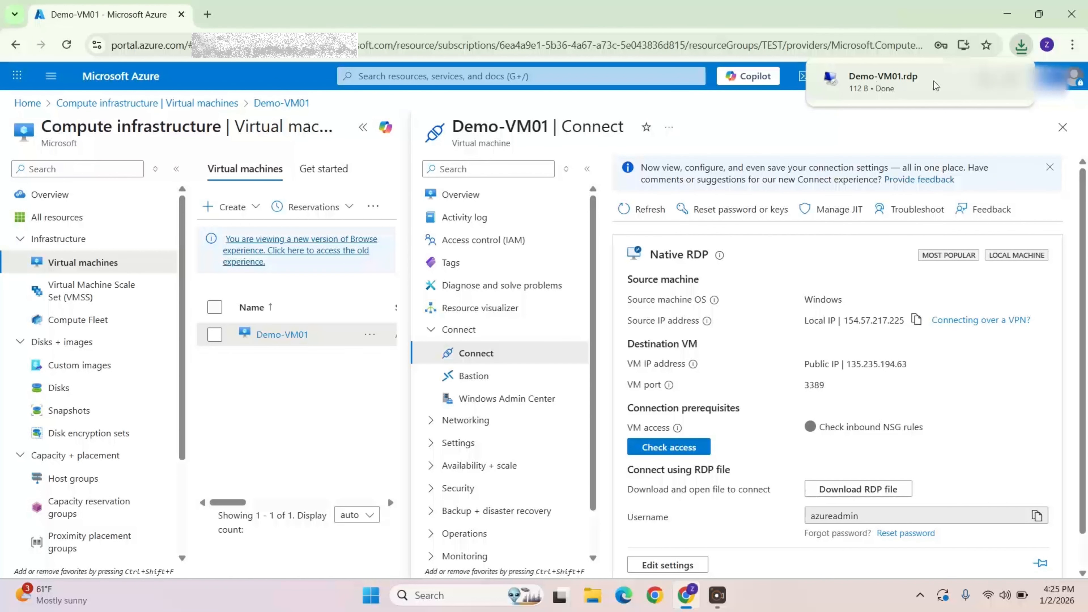
Step: Open the downloaded Demo-VM01 RDP file from the Downloads folder and choose to connect despite the unknown publisher
left_click(985, 81)
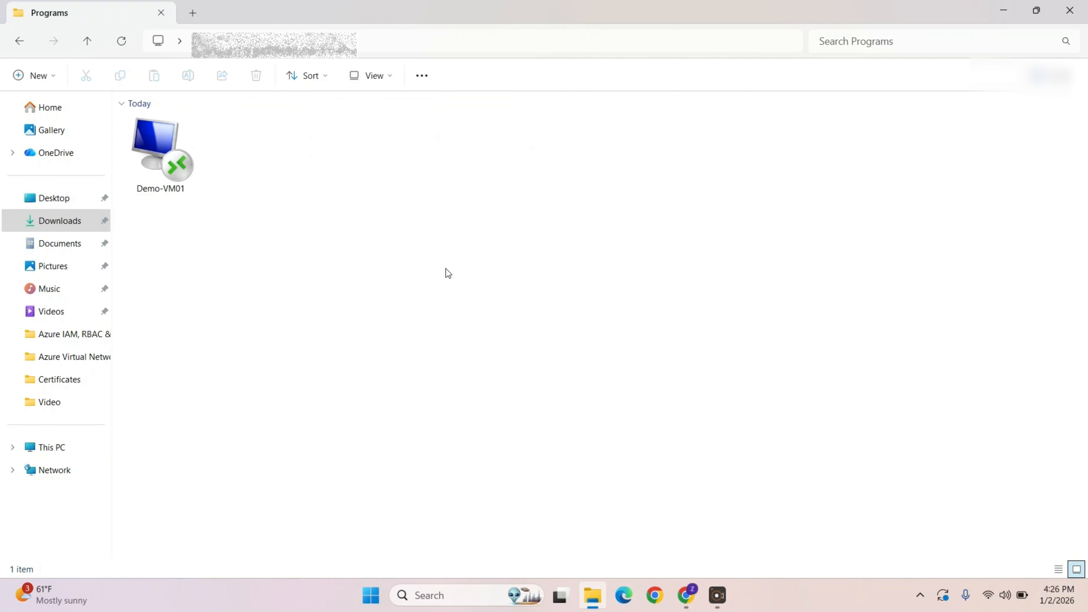
double_click(147, 161)
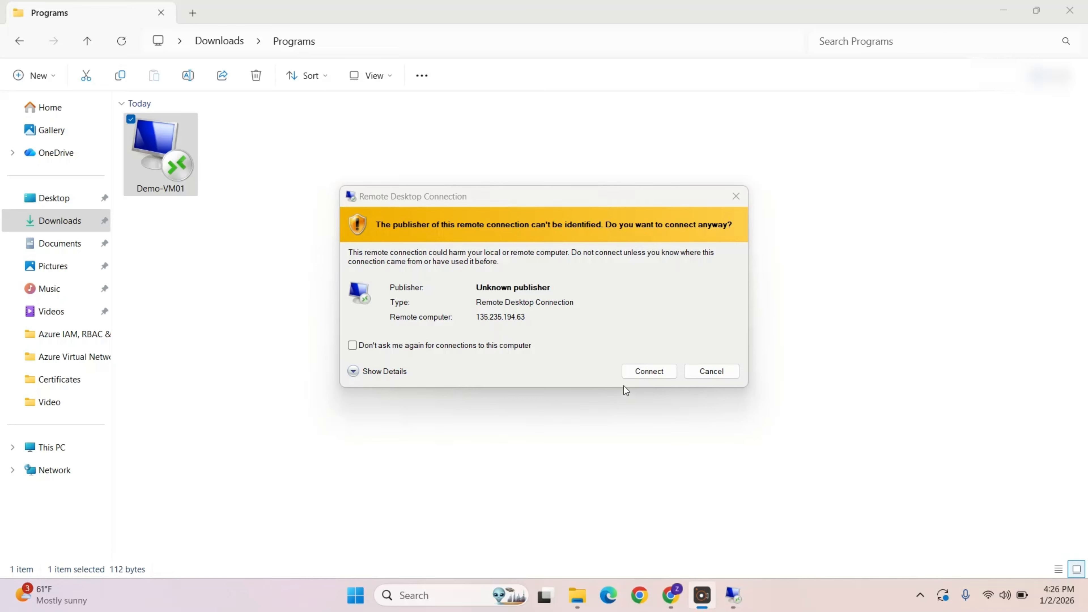
left_click(649, 371)
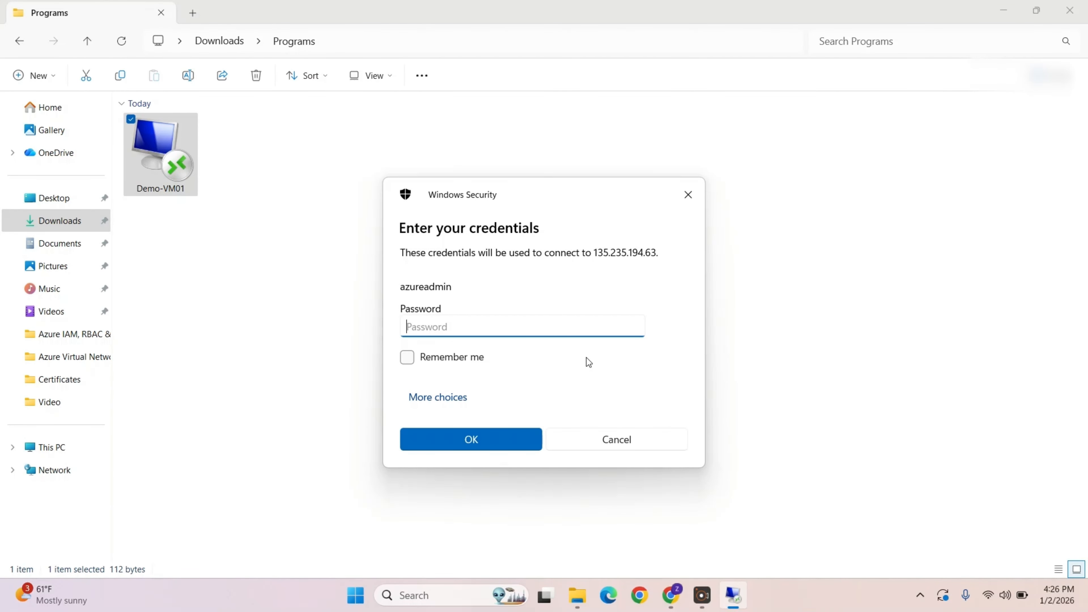
Step: Enter the azureadmin account password and accept the remote computer's untrusted certificate to connect
type("•••••••••••••")
left_click(494, 431)
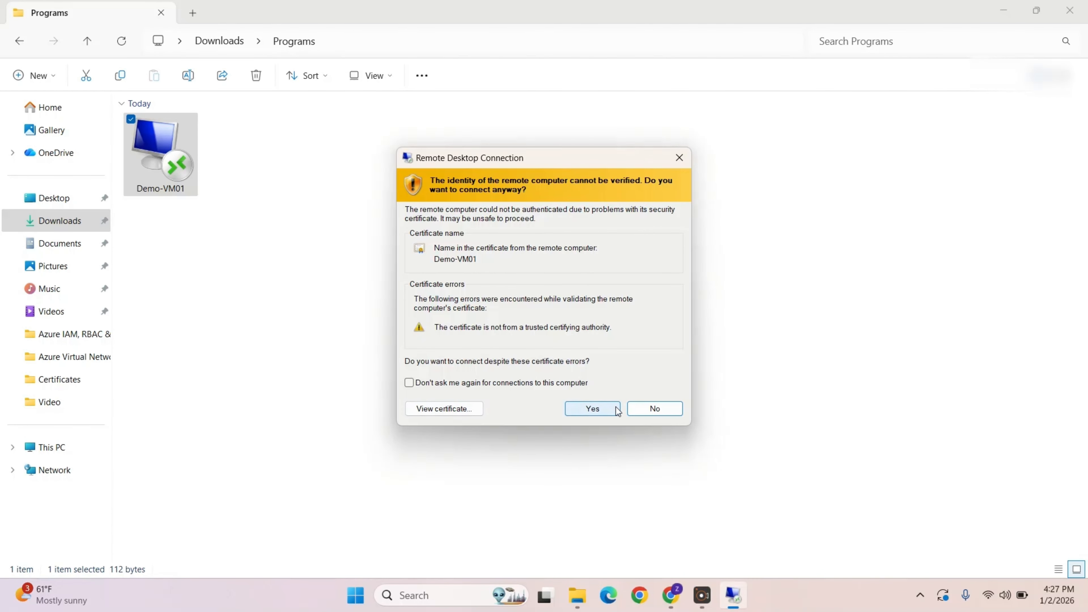
left_click(605, 410)
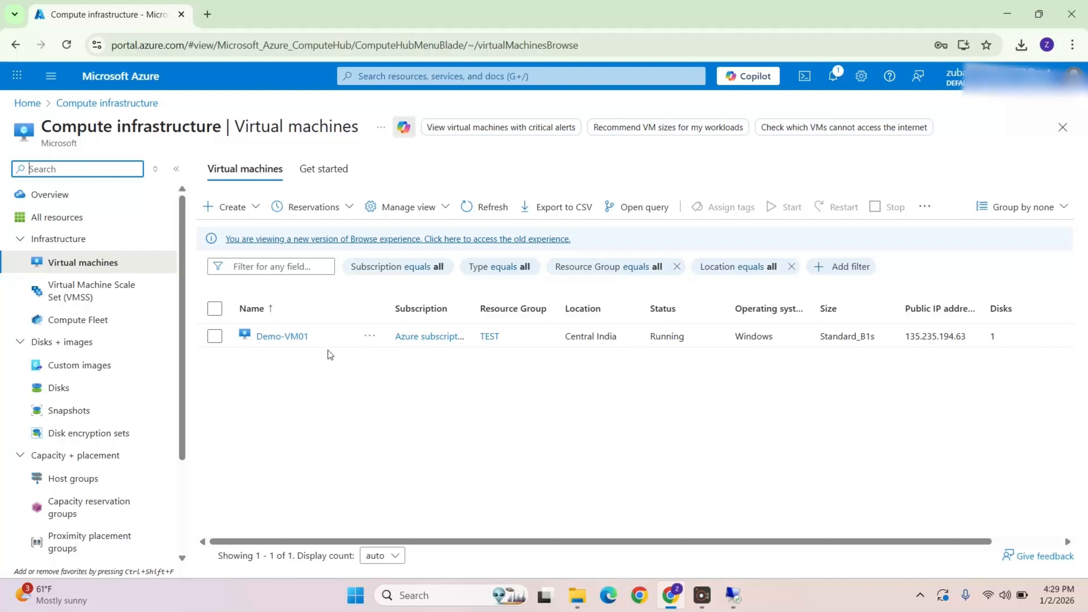
Step: Select Demo-VM01 in the Virtual machines list and stop it, confirming the stop
left_click(214, 336)
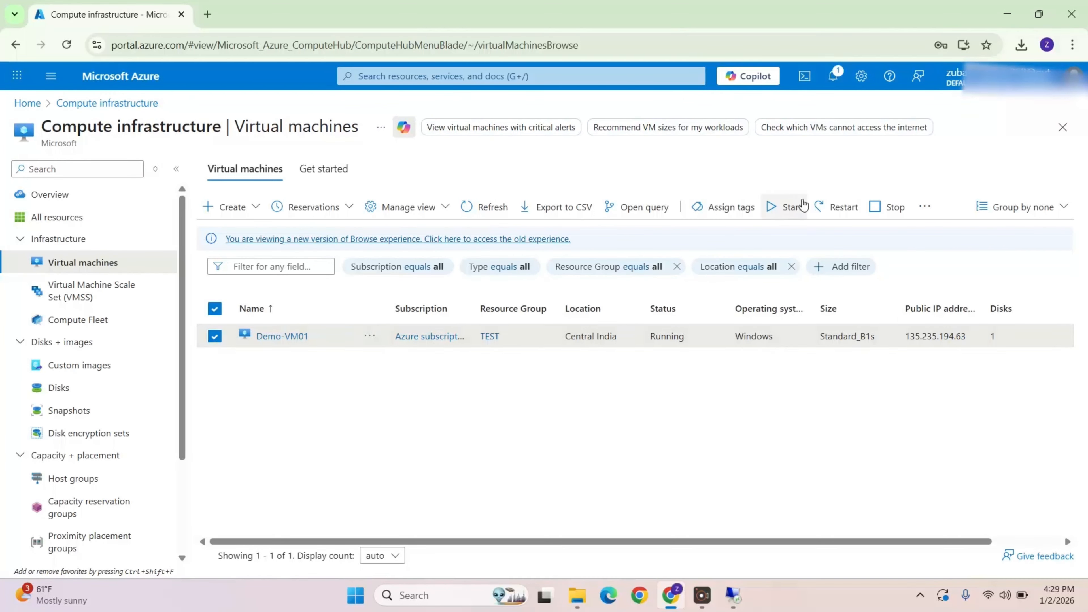
left_click(877, 207)
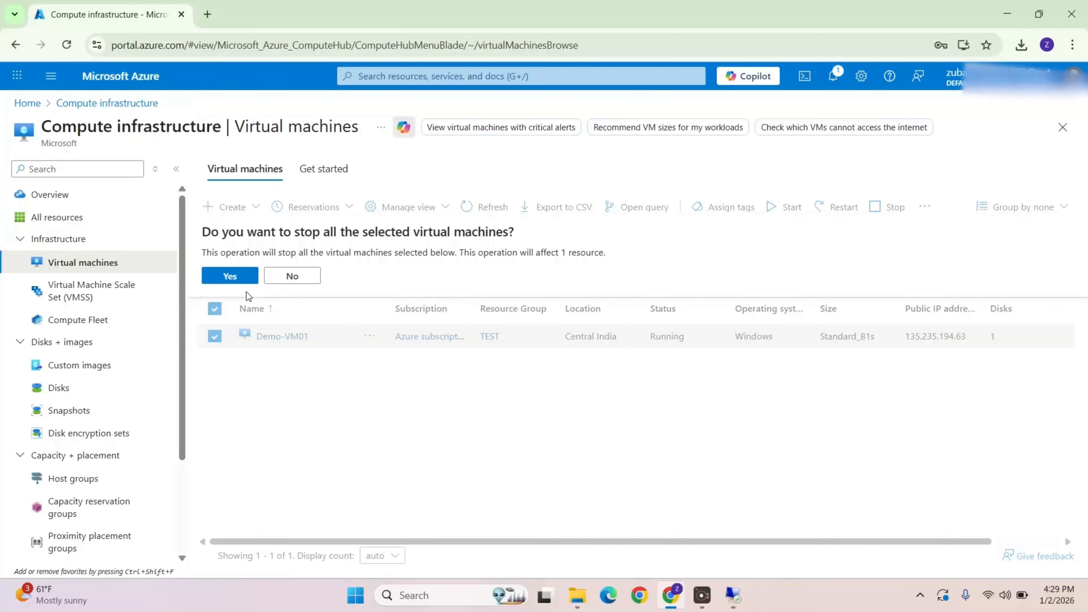
left_click(240, 277)
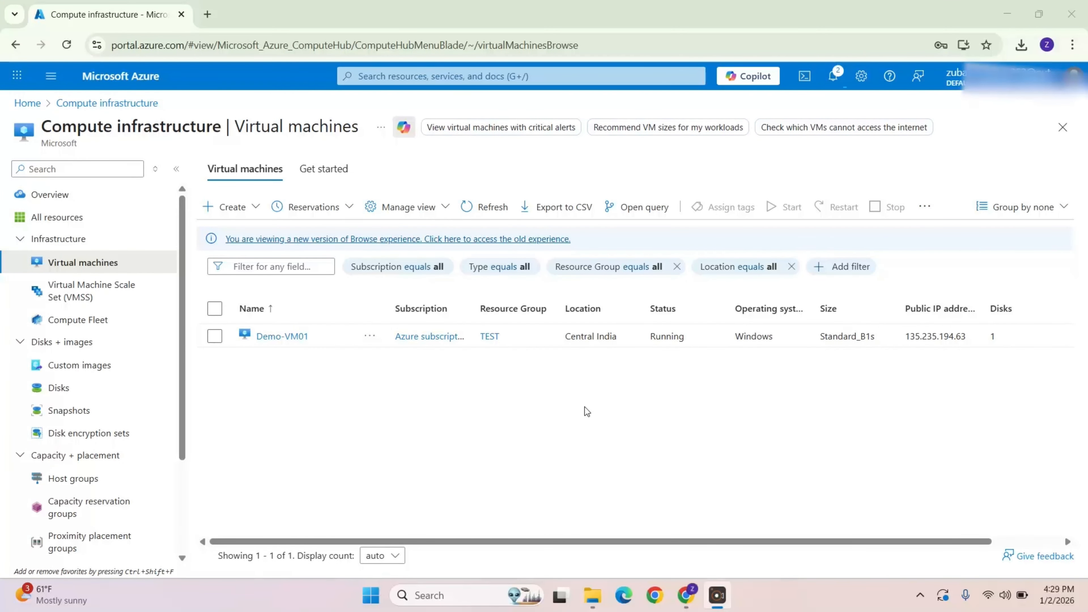
Step: Open Demo-VM01 and review its Overview essentials and properties
left_click(281, 336)
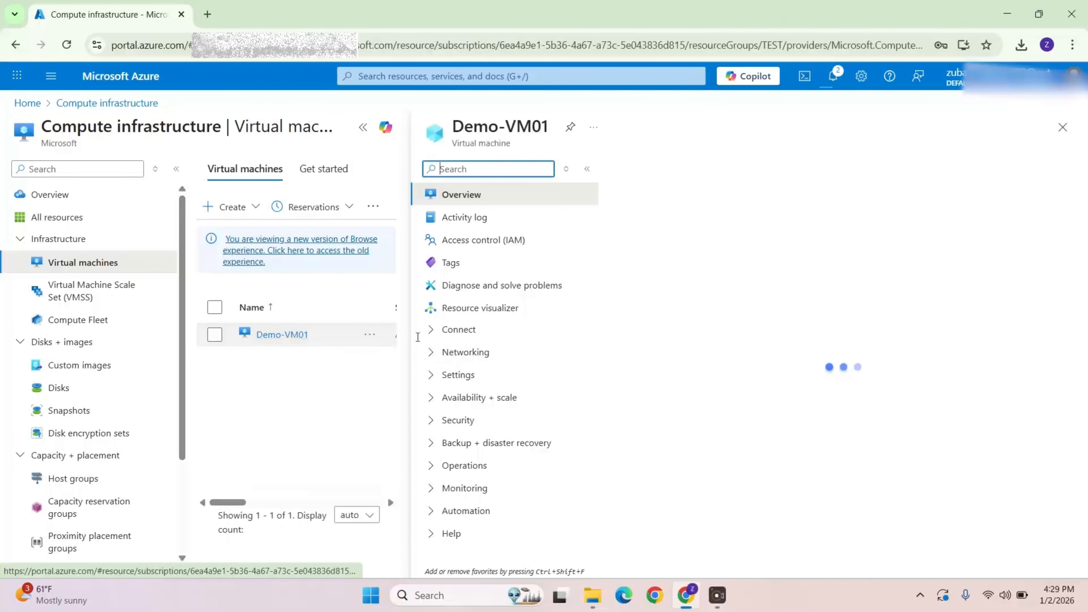
scroll(782, 296, "down", 5)
left_click(363, 127)
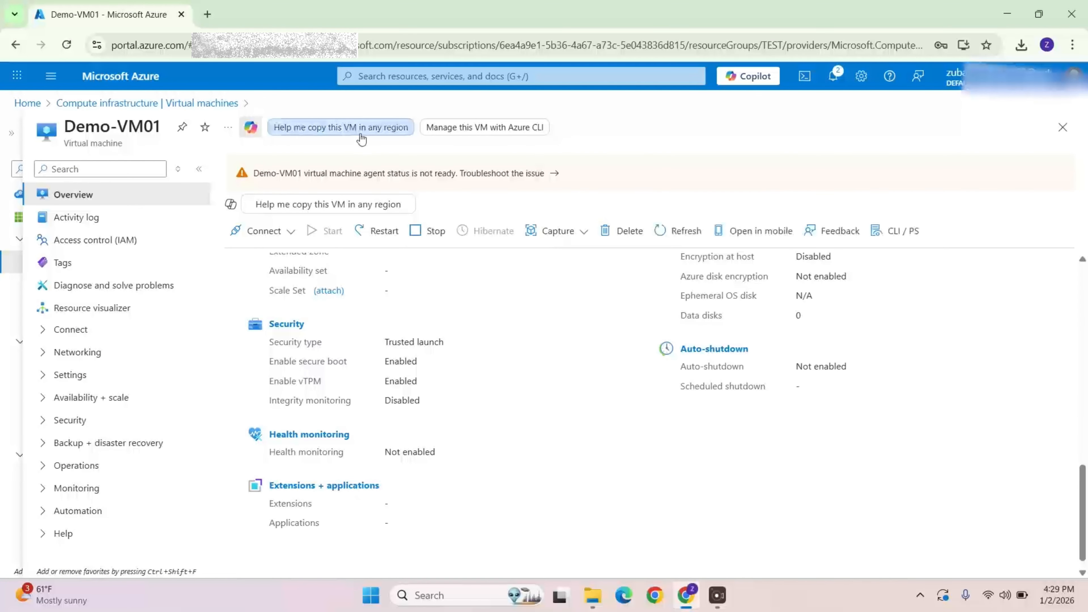
scroll(591, 428, "up", 10)
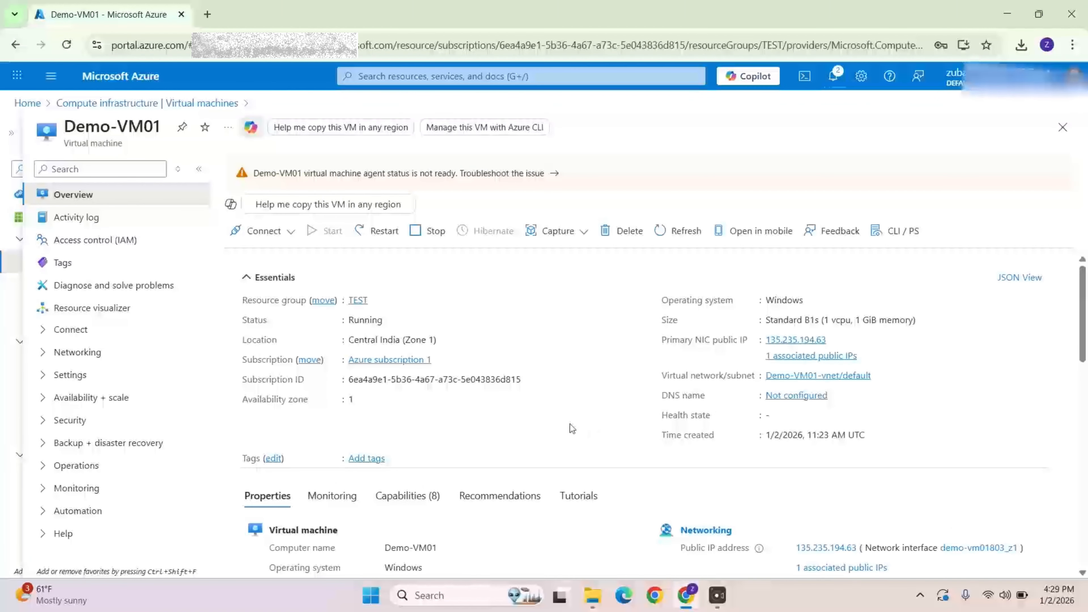
scroll(491, 392, "down", 1)
scroll(489, 393, "down", 10)
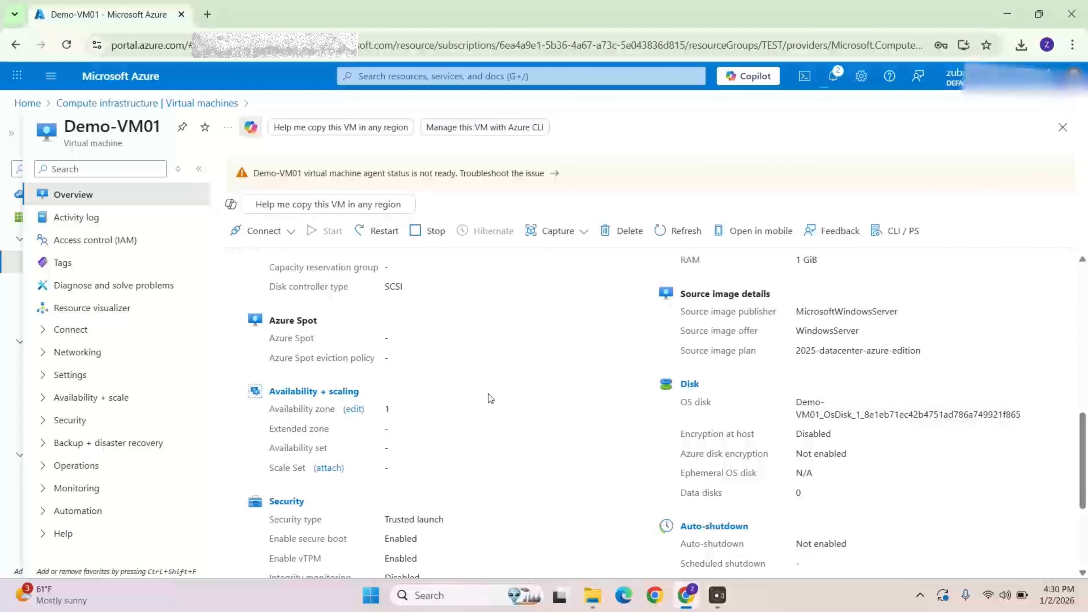
scroll(490, 399, "down", 2)
scroll(490, 399, "down", 3)
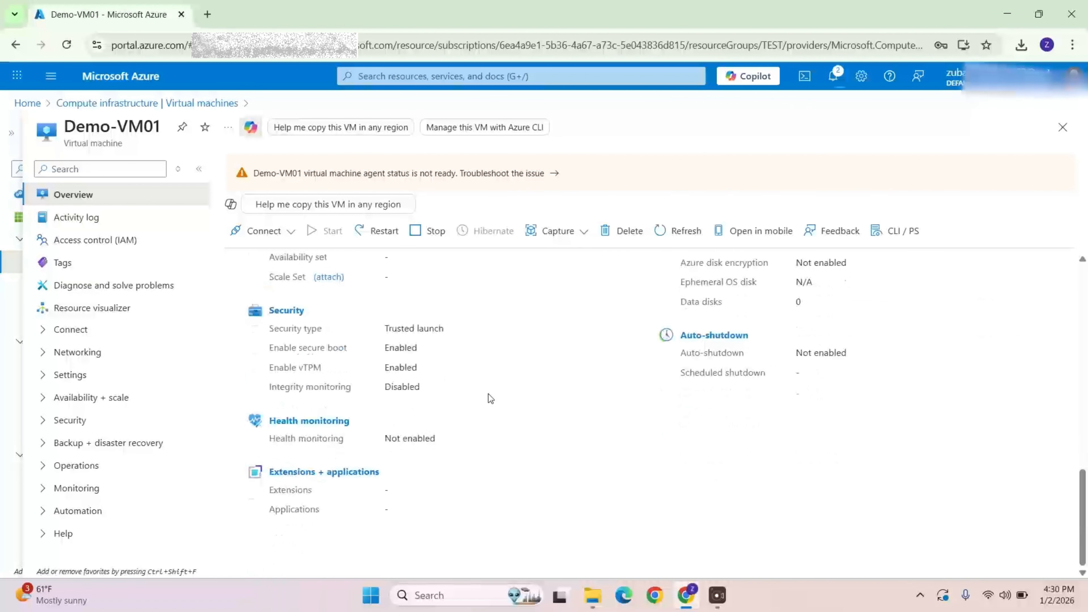
scroll(491, 398, "up", 15)
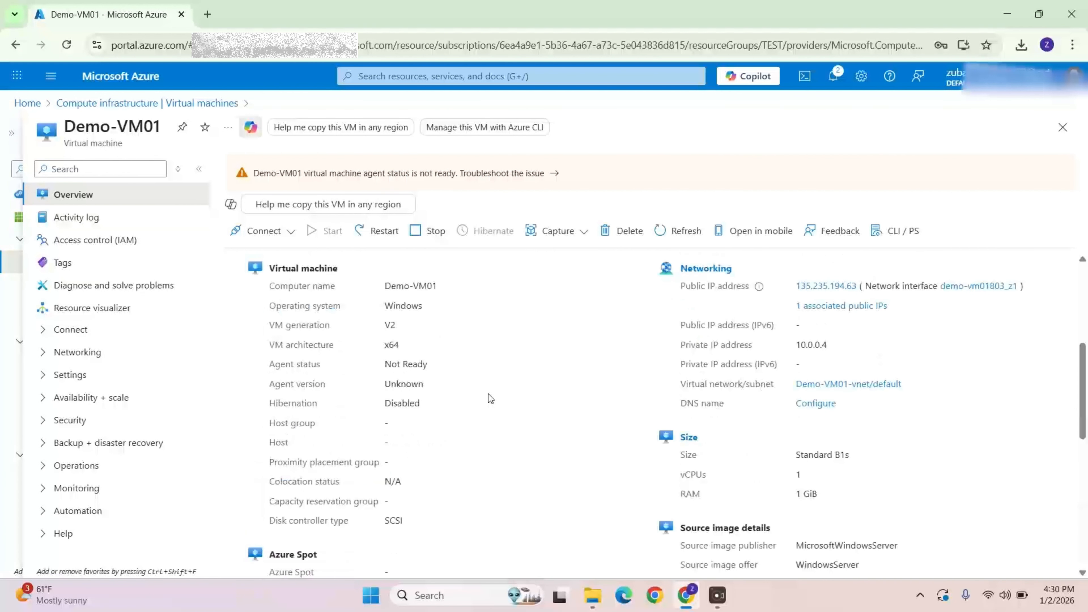
scroll(530, 425, "down", 3)
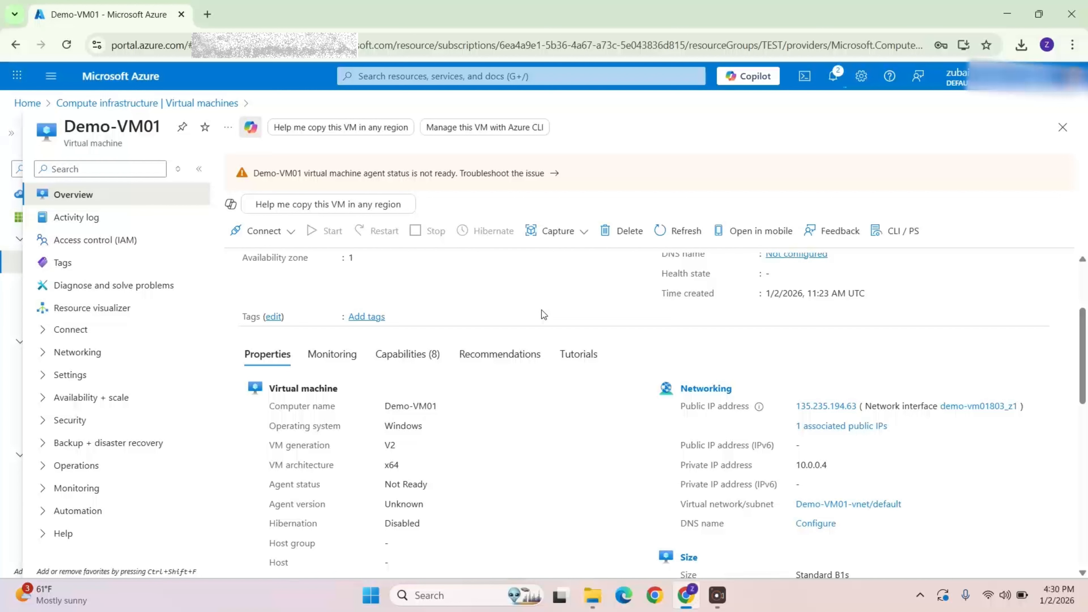
Step: View the VM's Monitoring tab with its performance and utilization metrics
left_click(330, 362)
scroll(574, 334, "down", 7)
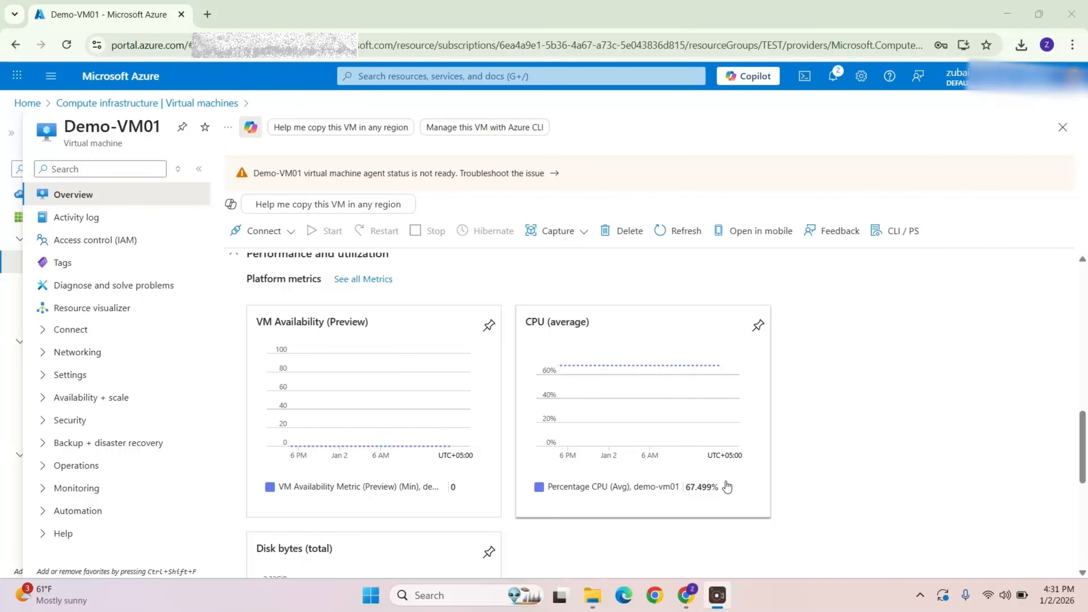
scroll(850, 426, "down", 1)
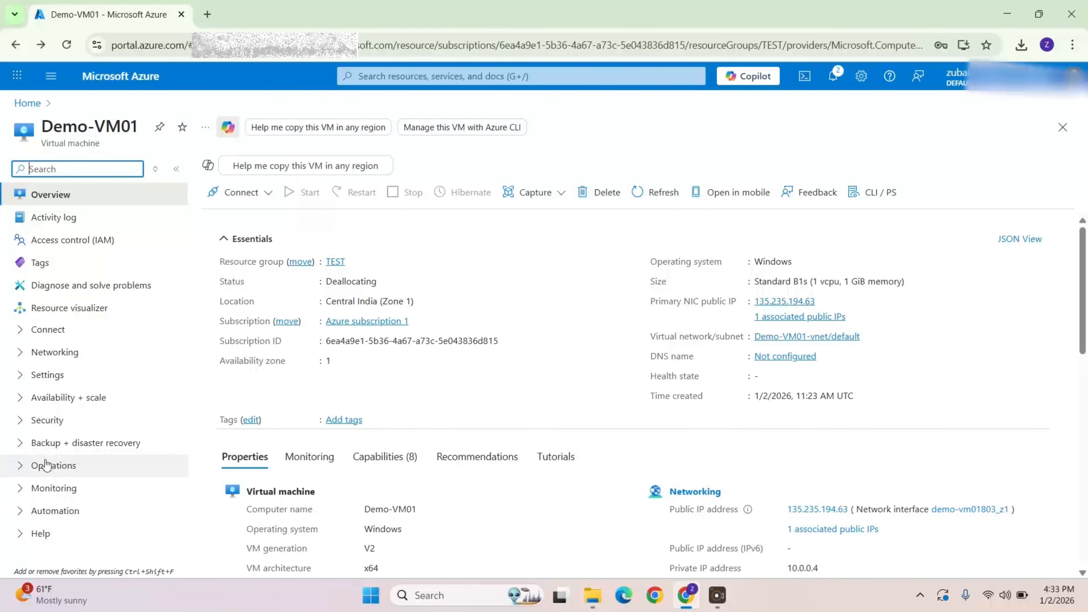
Step: Open the VM's Backup page under Backup + disaster recovery to review its settings, then return to the Overview
left_click(75, 450)
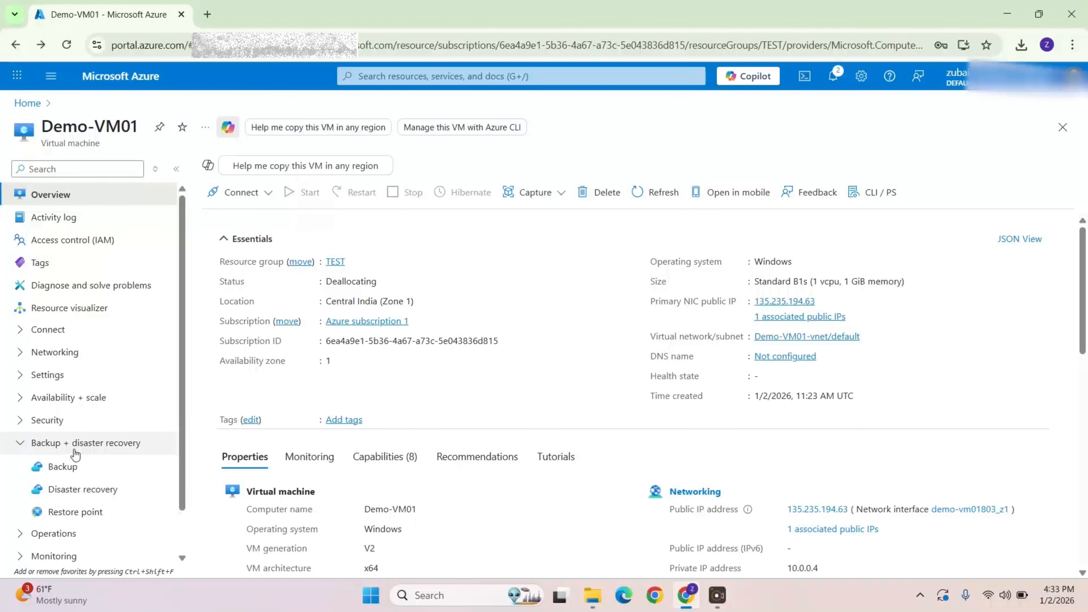
left_click(108, 472)
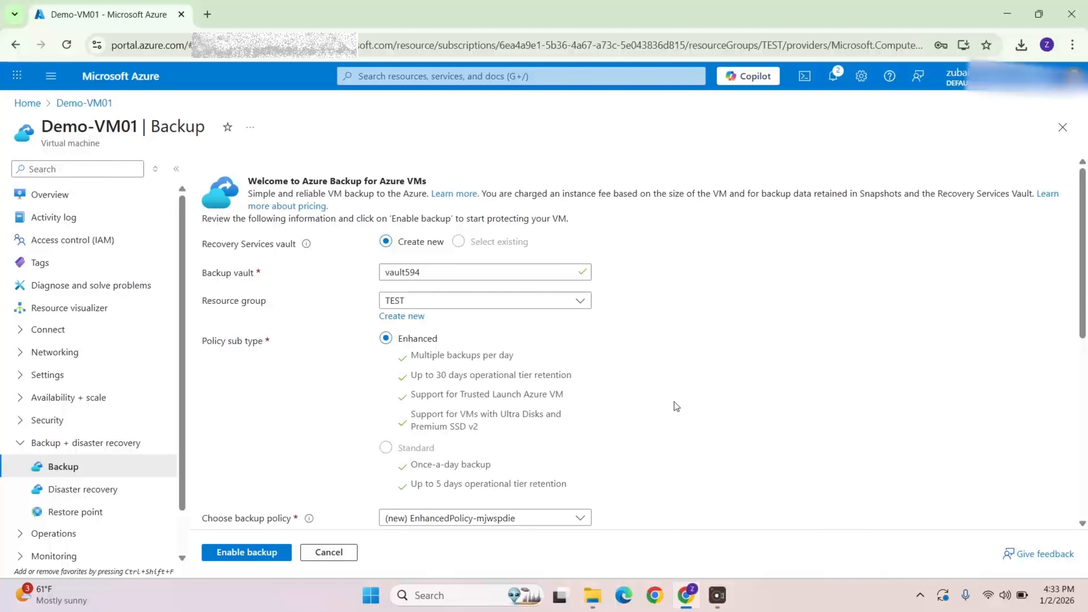
scroll(315, 493, "down", 3)
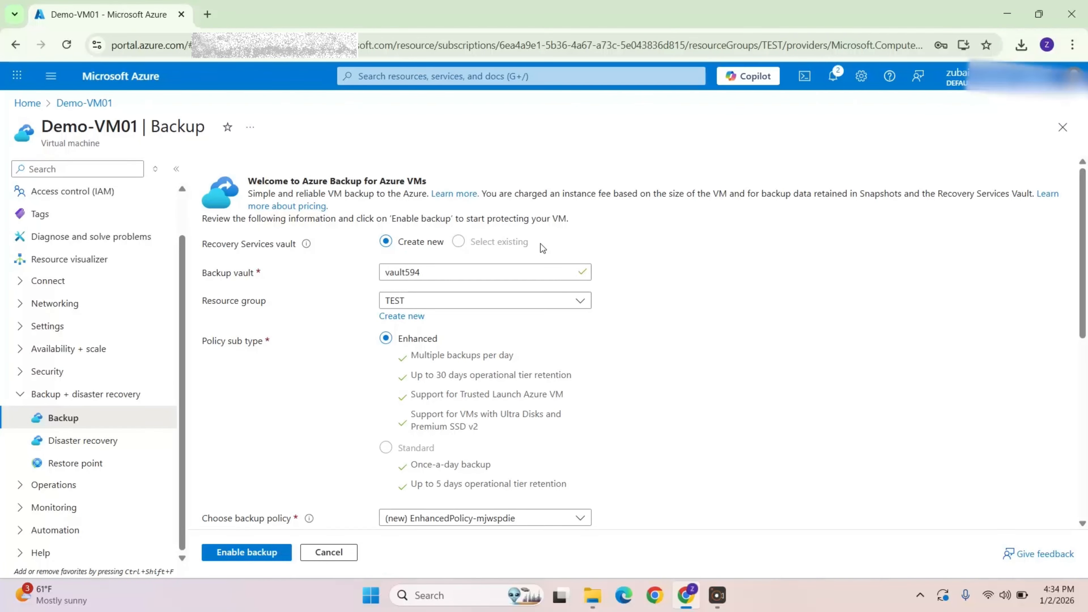
left_click(15, 44)
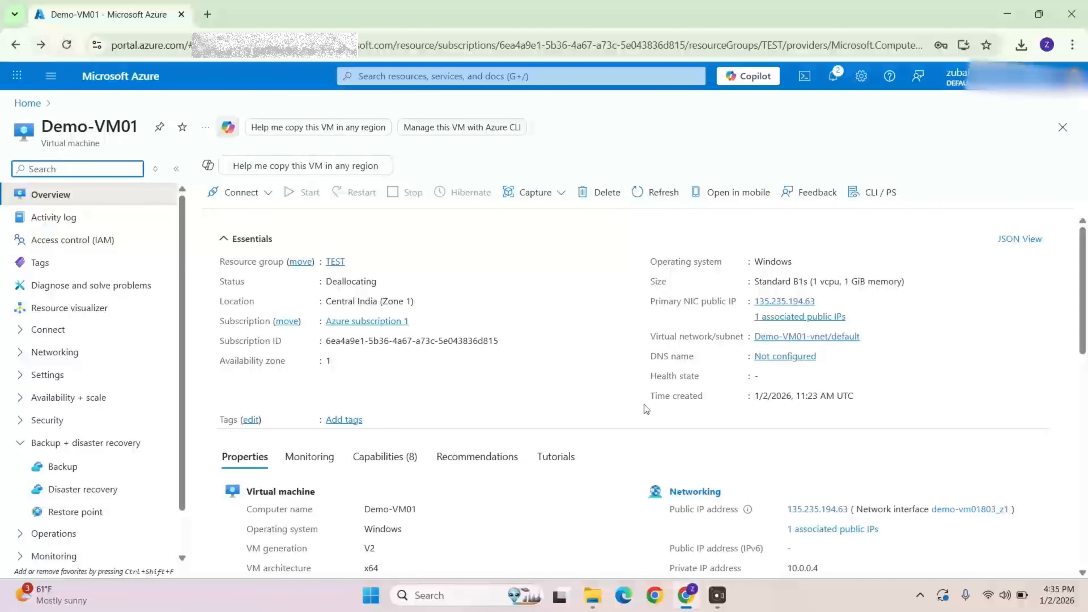
Step: Open the VM's Size page and expand the D-Series v4 and D-Series v3 groups to browse available sizes
scroll(761, 432, "down", 2)
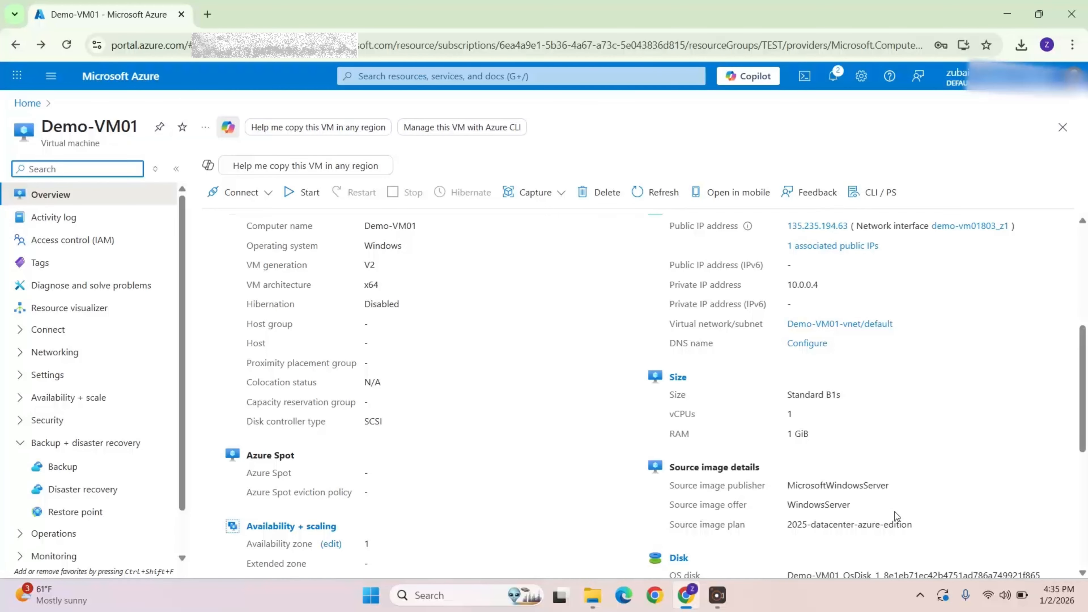
left_click(677, 377)
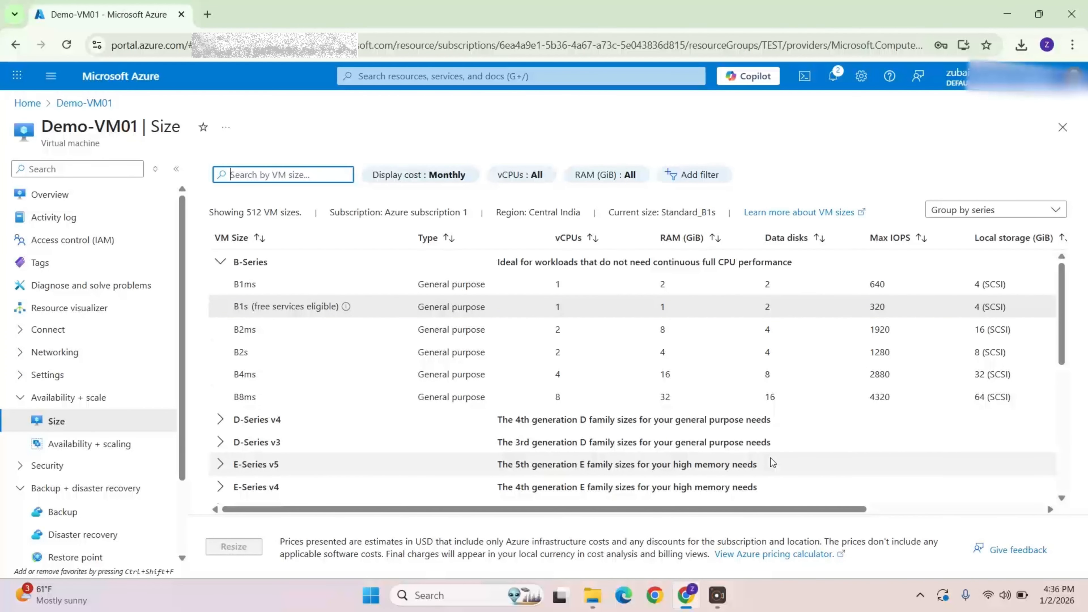
left_click(257, 420)
scroll(643, 385, "down", 3)
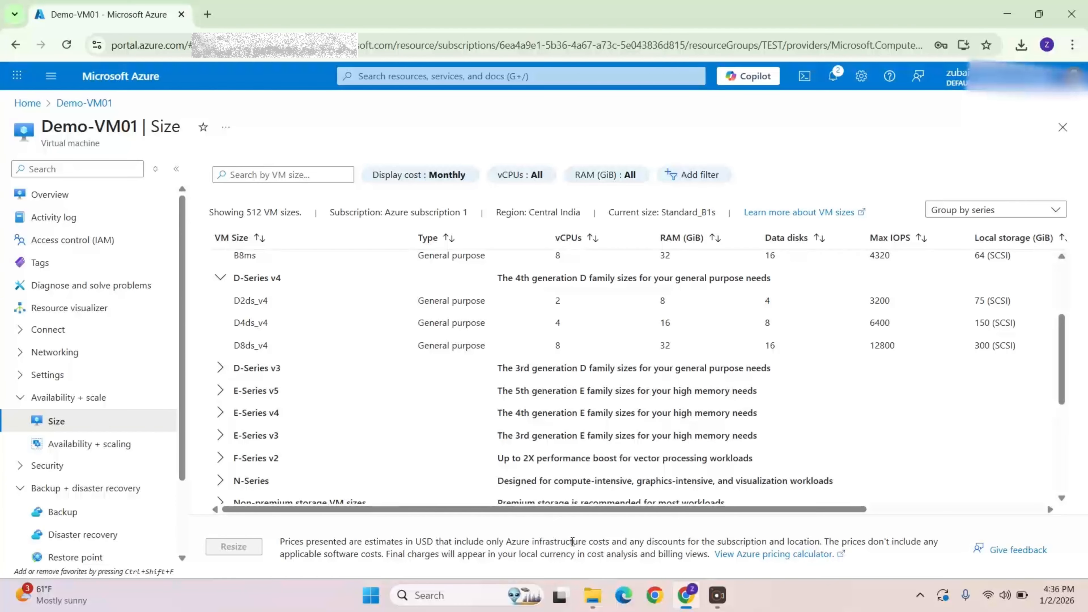
left_click(609, 368)
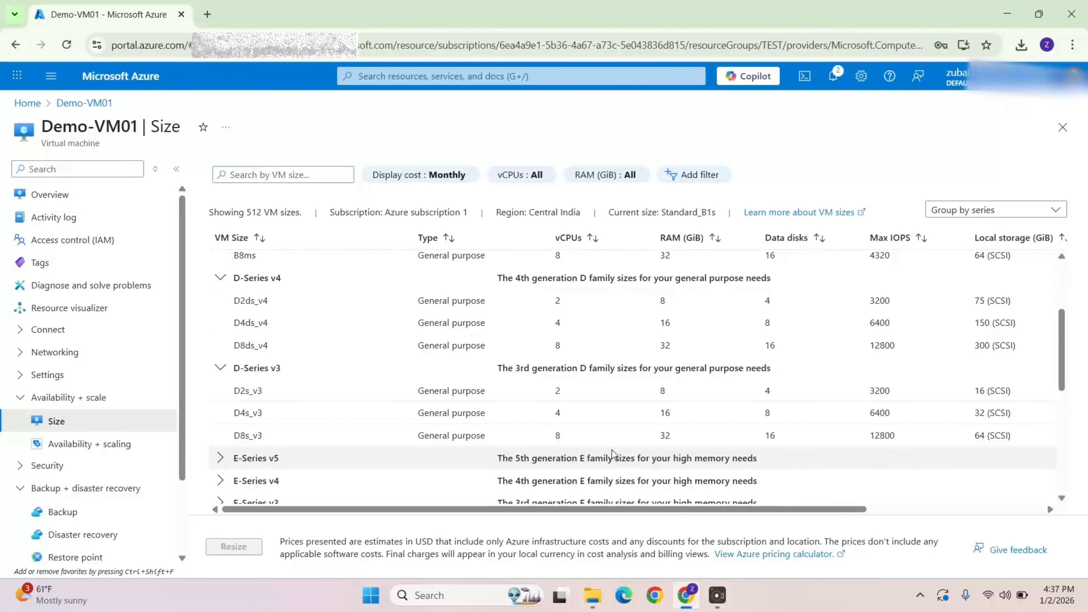
scroll(394, 434, "down", 3)
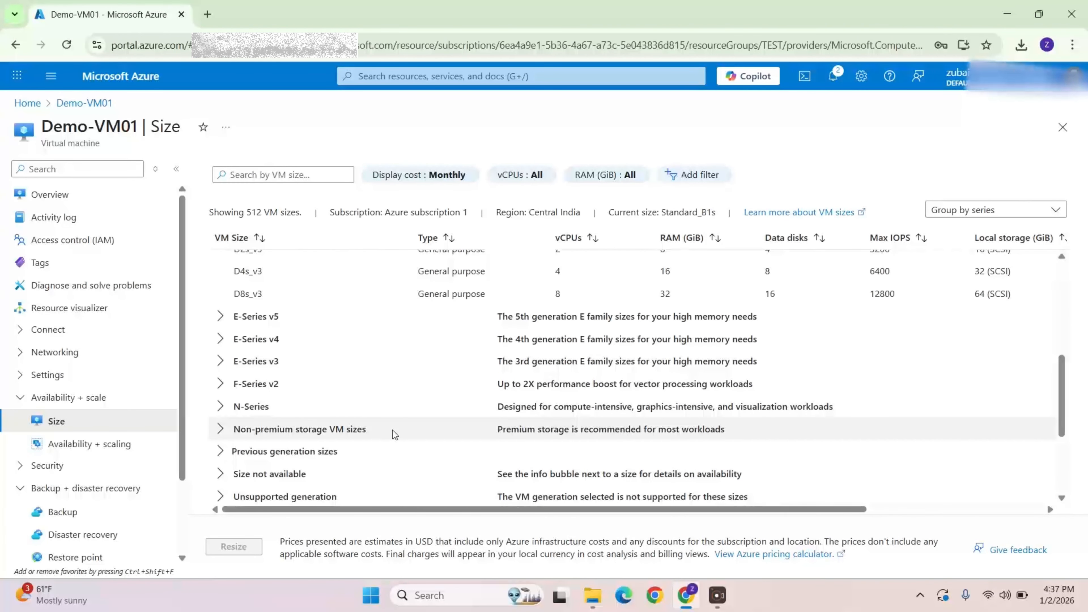